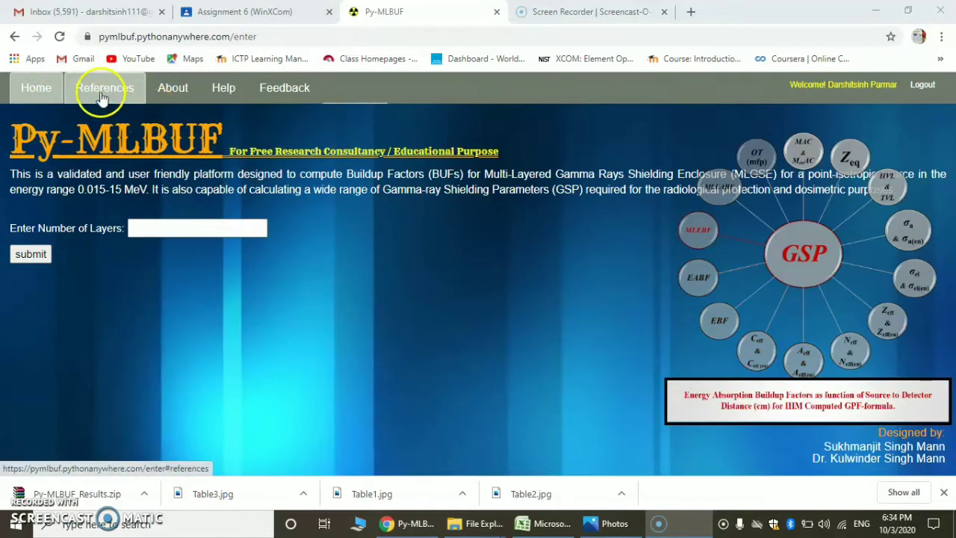
- Open the Py-MLBUF References page and look through the full list of cited publications
click(102, 93)
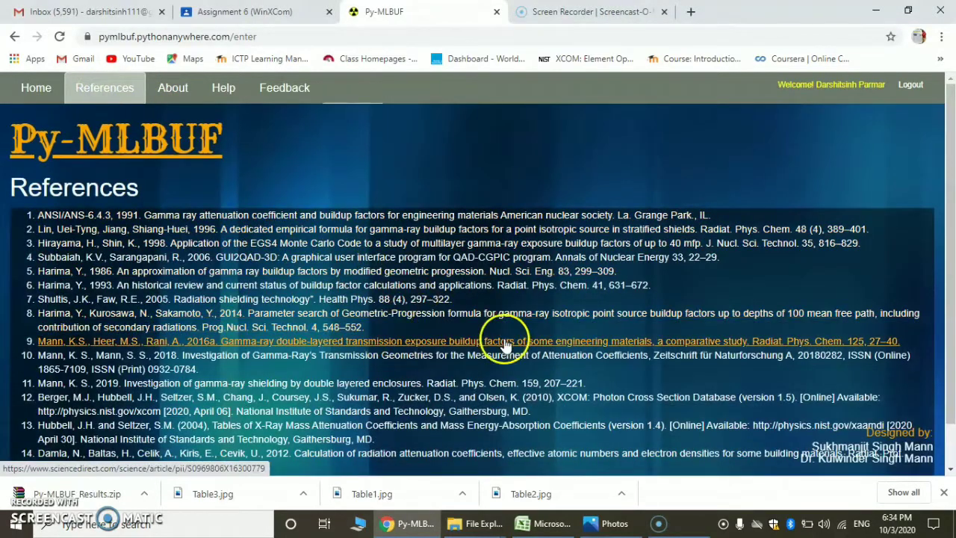
scroll(949, 469, down, 2)
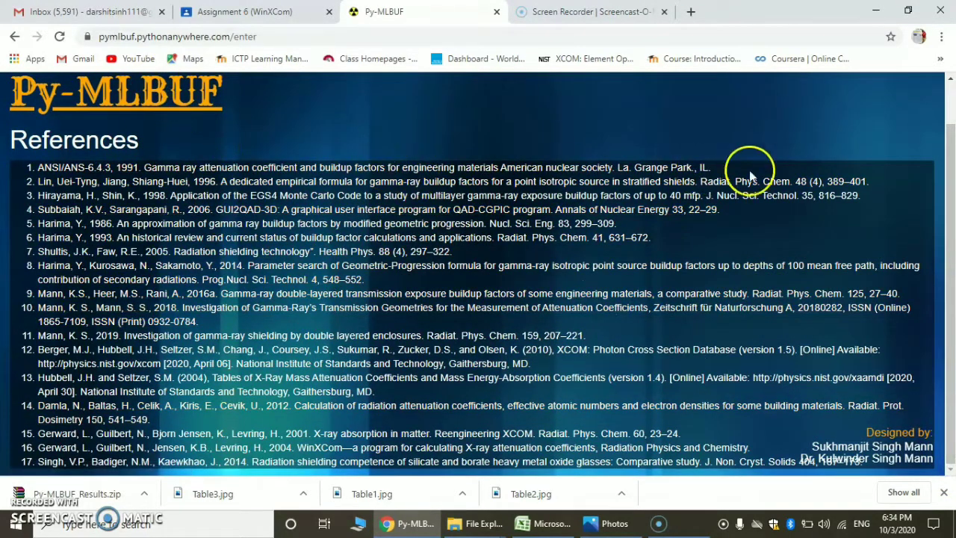
scroll(383, 123, up, 2)
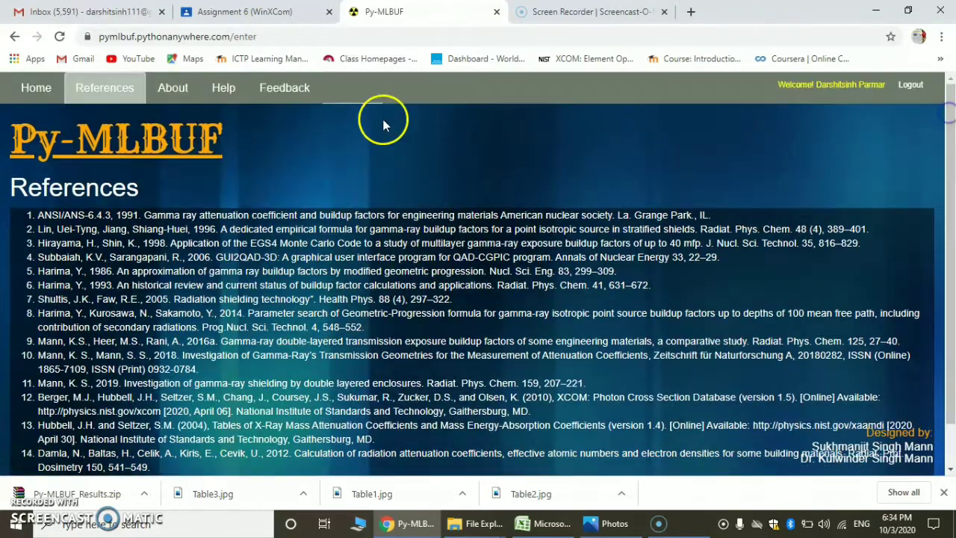
- Open the About page and read it through, from the introduction to the list of calculated gamma-ray shielding parameters and the disclaimer
click(168, 96)
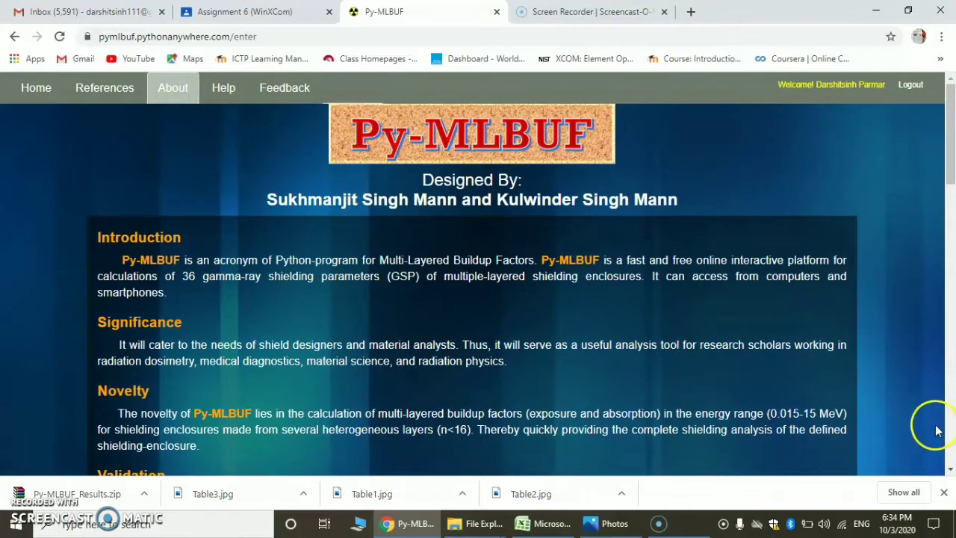
click(950, 468)
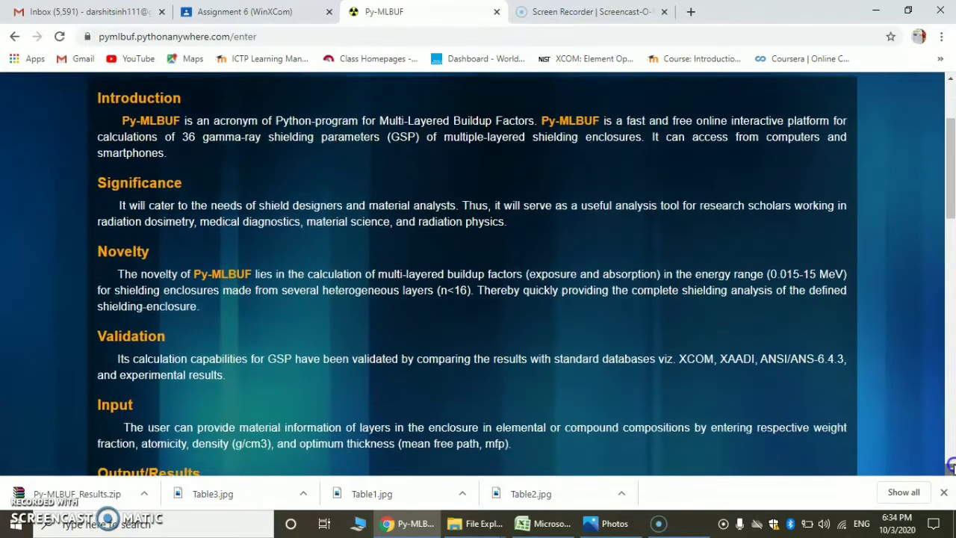
drag(950, 468, 950, 468)
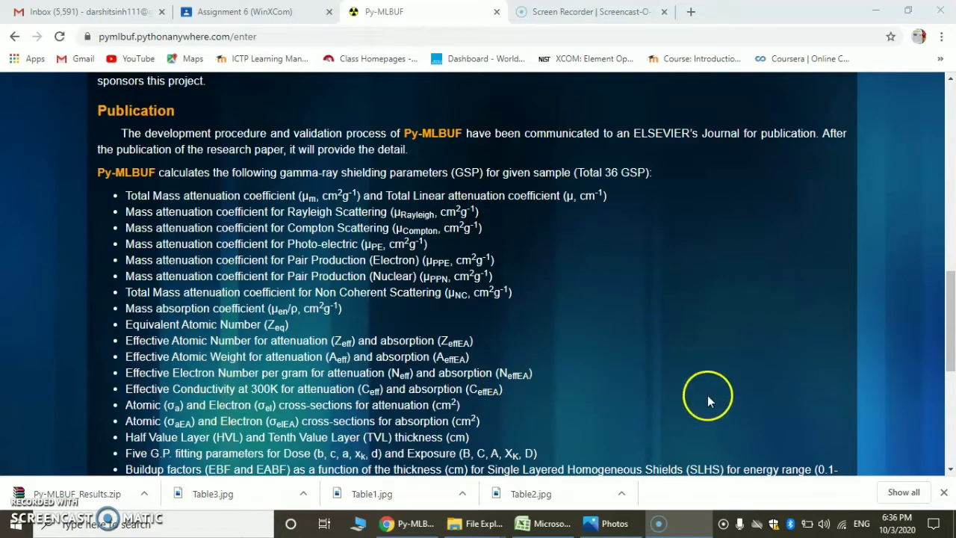
click(950, 469)
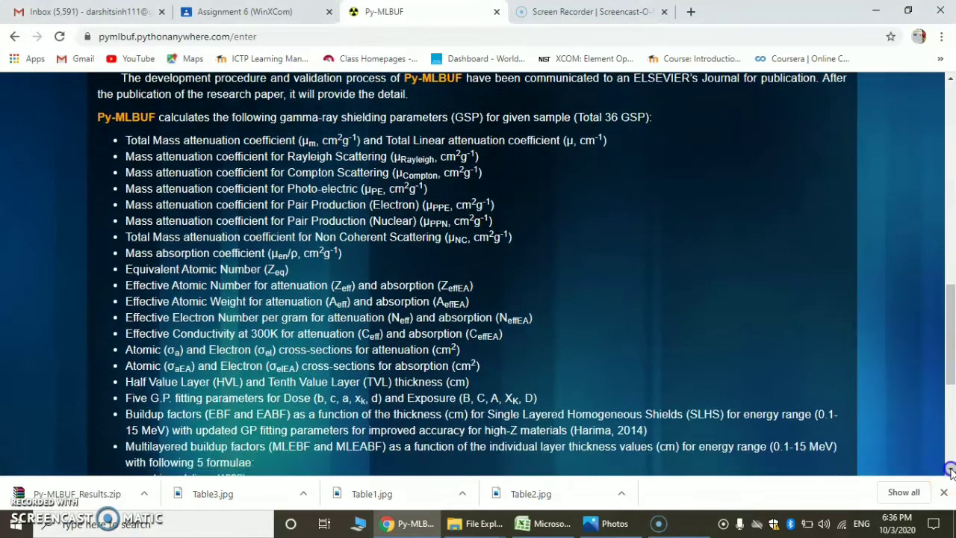
click(950, 469)
click(951, 469)
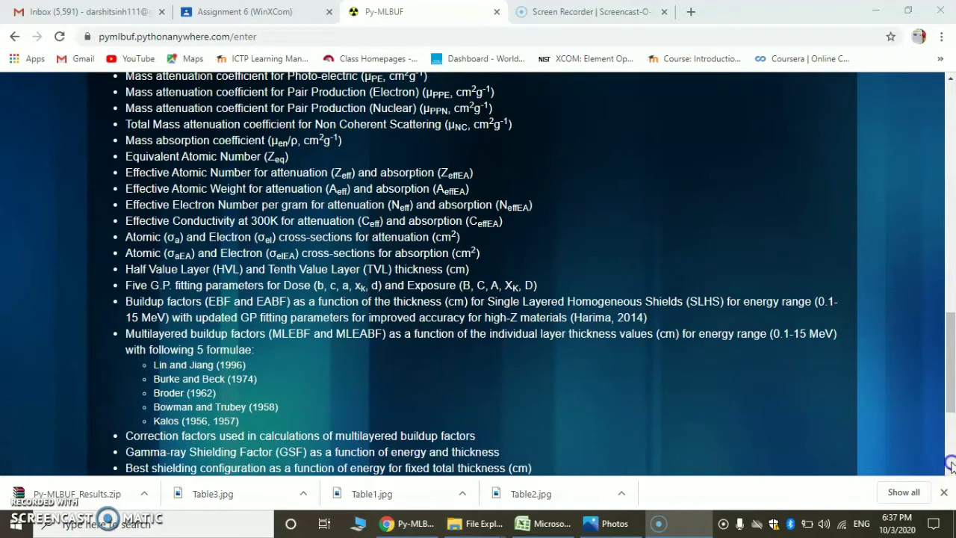
scroll(950, 467, down, 3)
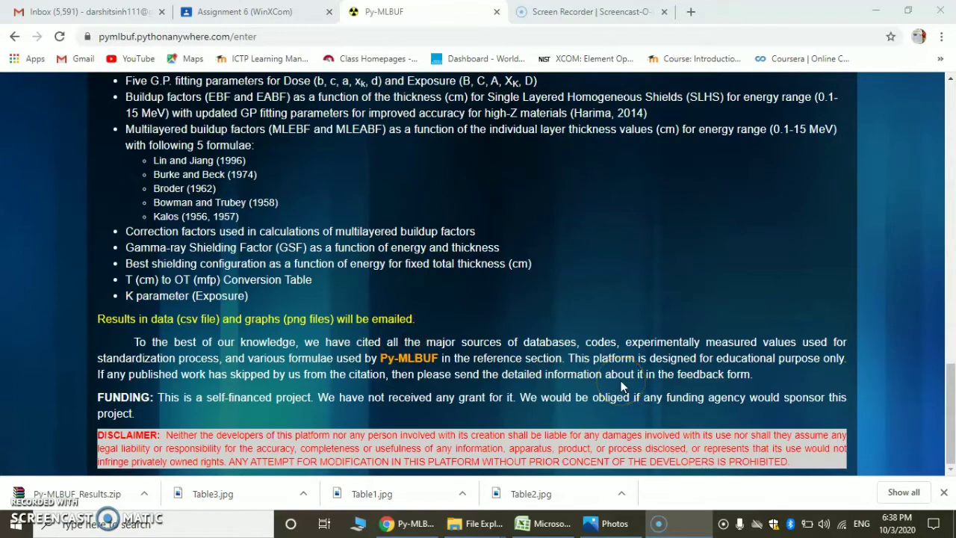
click(950, 346)
click(950, 107)
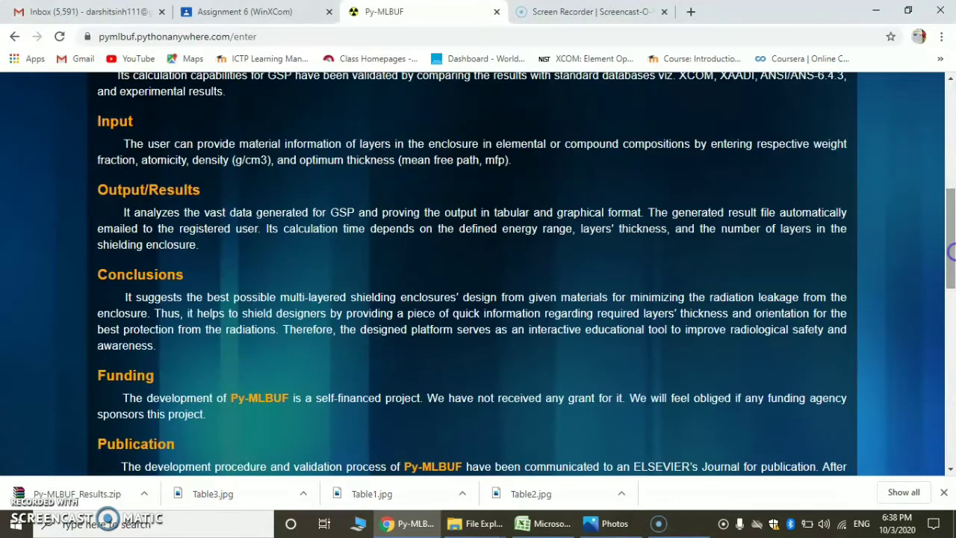
click(951, 107)
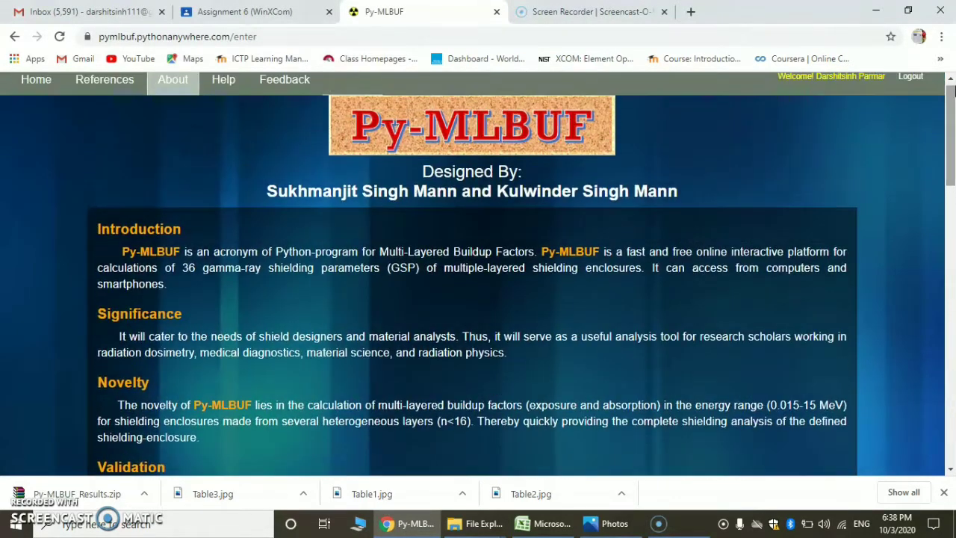
- Open the Help page and examine the input procedure text together with Tables 1, 2 and 3
click(225, 82)
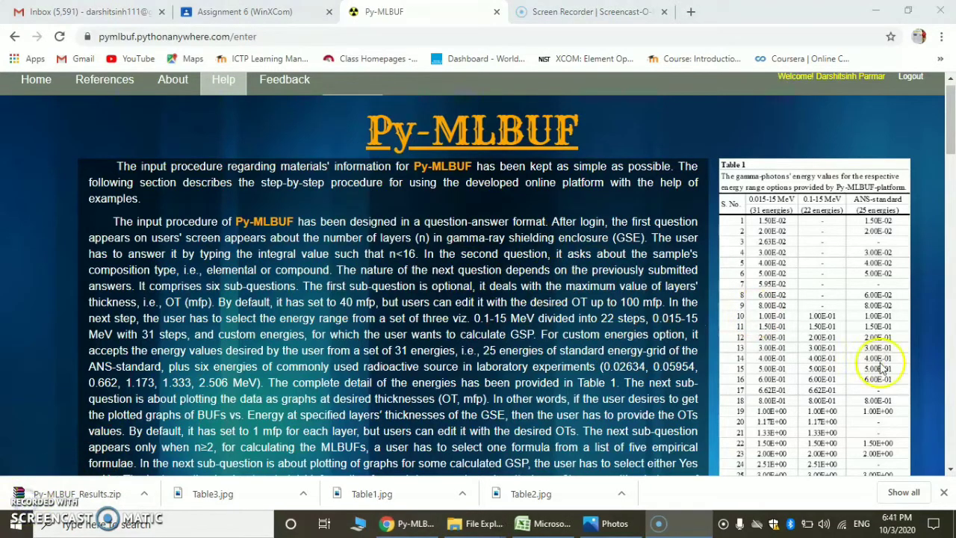
click(949, 468)
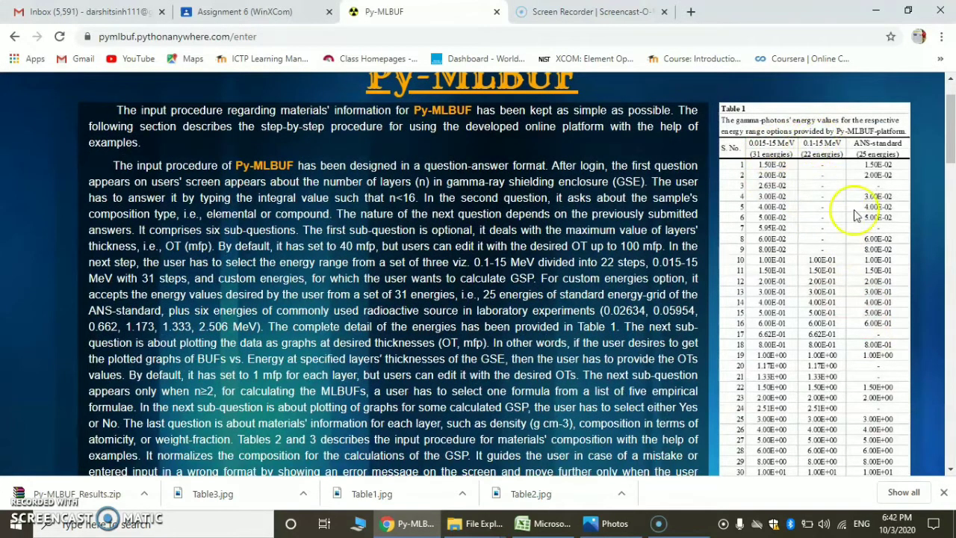
click(946, 370)
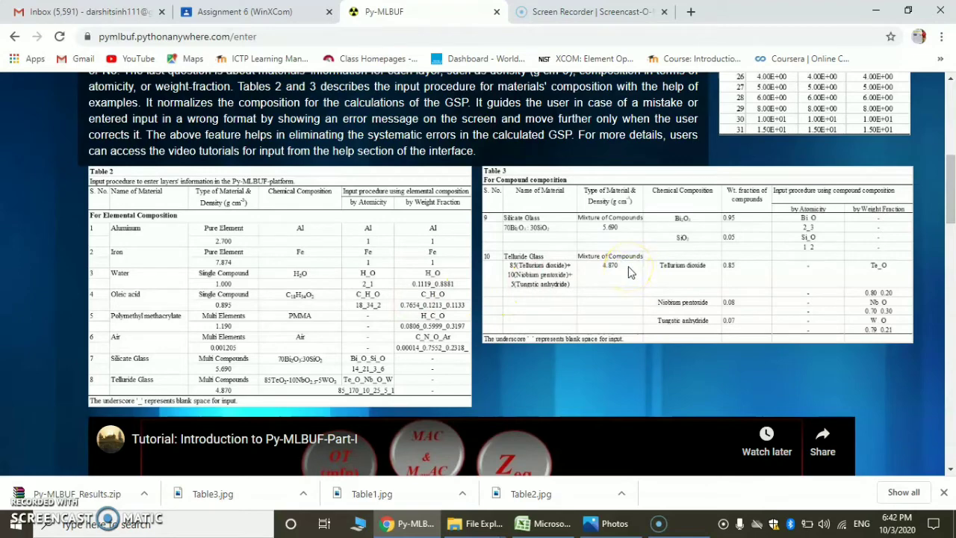
- Switch to Photos and examine the enlarged images Table1.jpg, Table2.jpg and Table3.jpg in turn
click(596, 530)
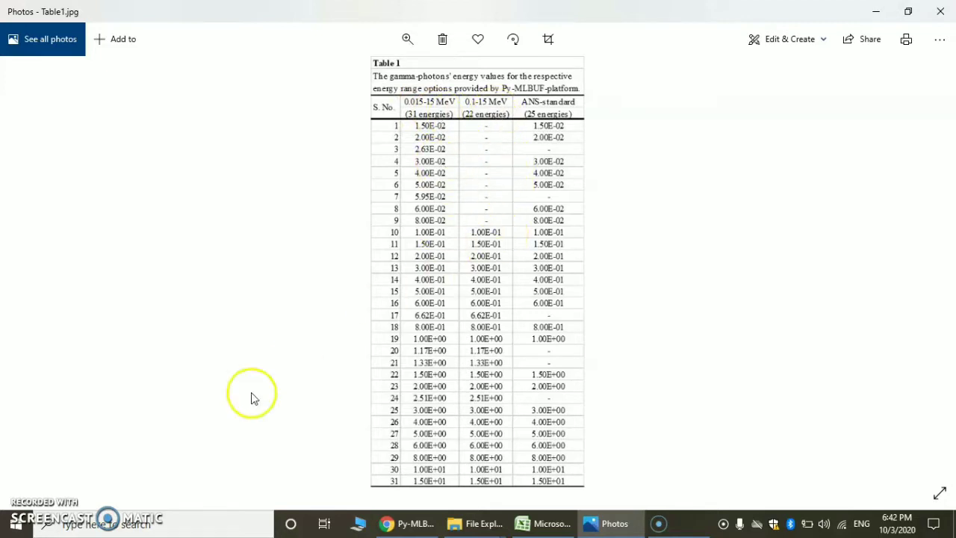
mouse_move(551, 520)
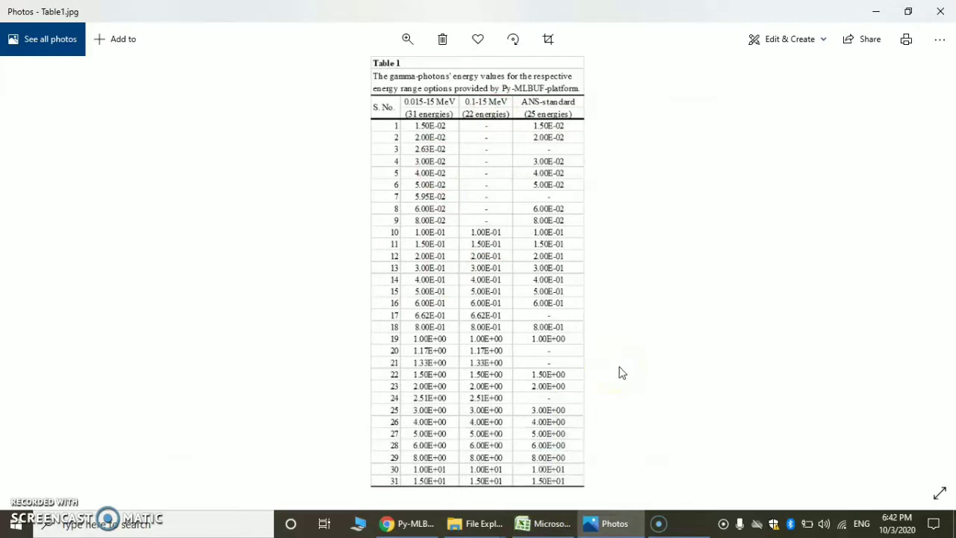
key(Right)
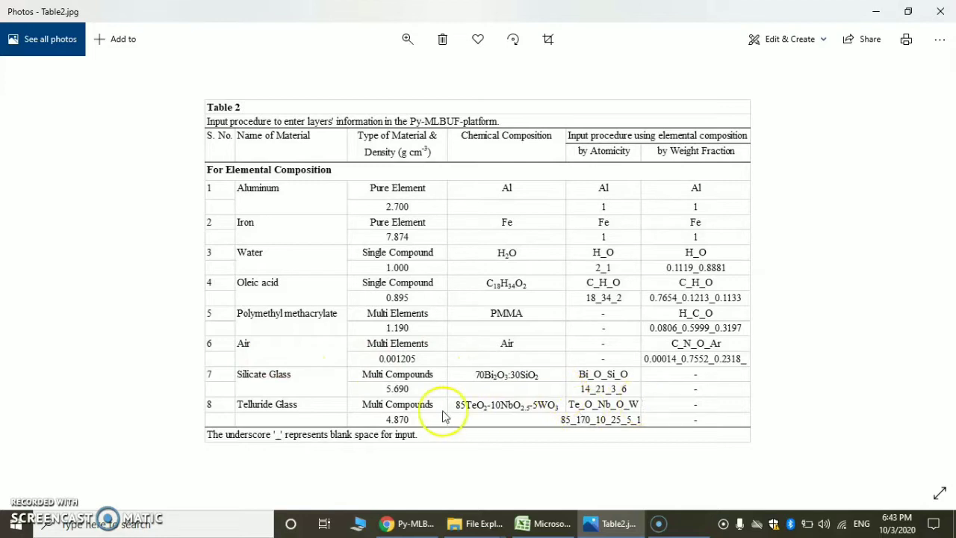
key(Right)
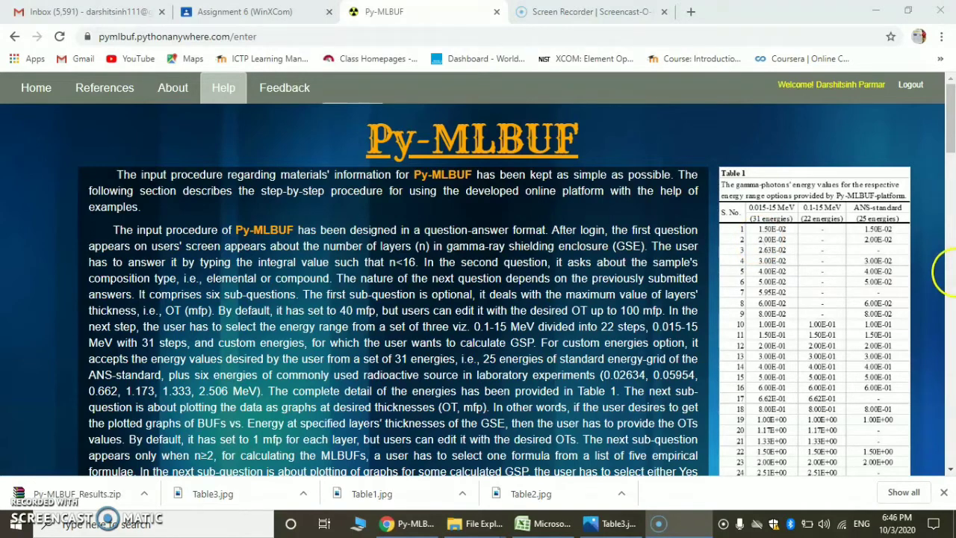
- Look over the Help page in the browser, including the composition tables and the embedded tutorial videos
scroll(944, 273, down, 5)
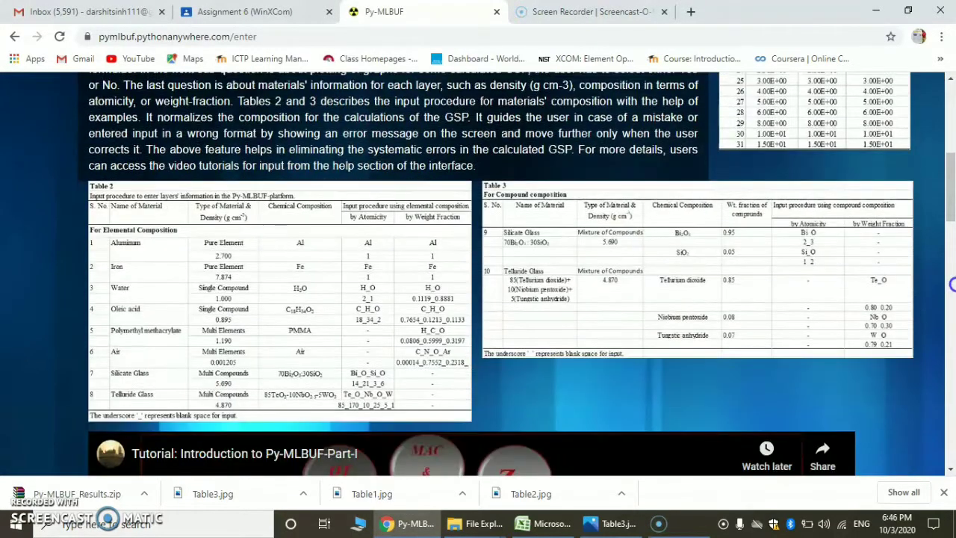
click(951, 284)
click(950, 171)
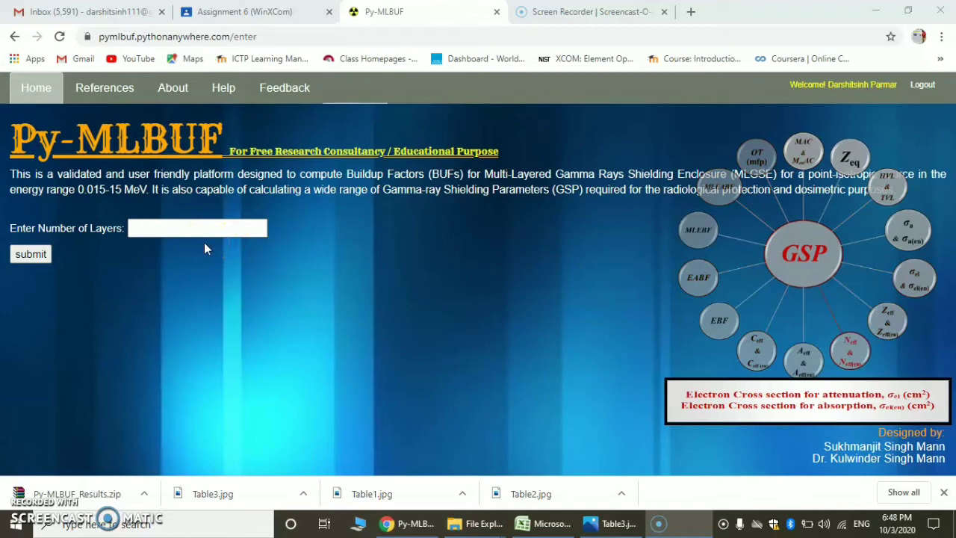
- Set the number of layers to 1 on the Home page and submit it
click(151, 252)
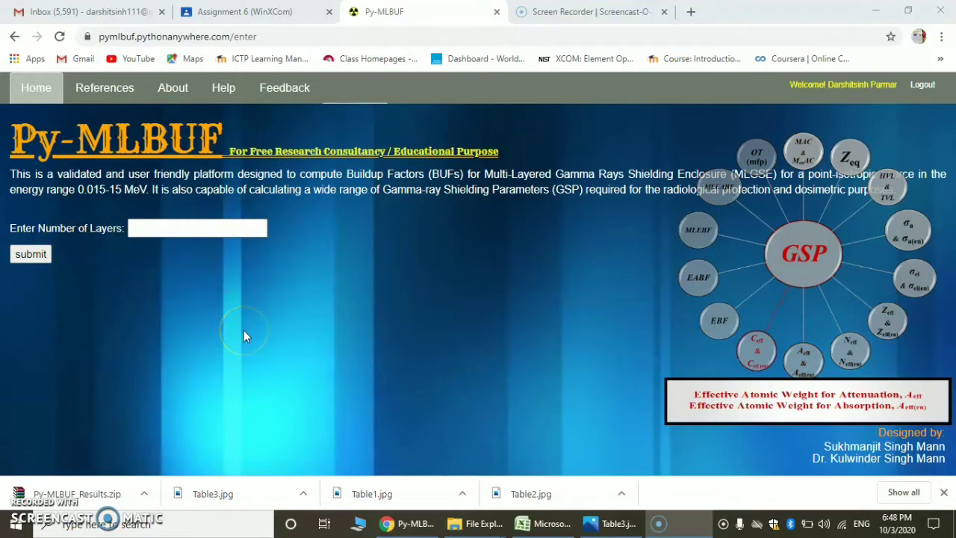
click(151, 227)
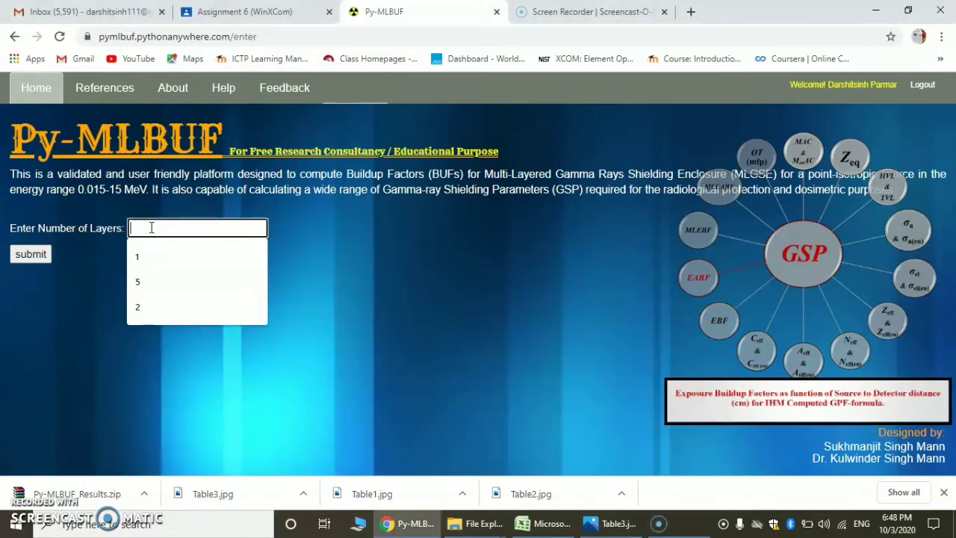
text(1)
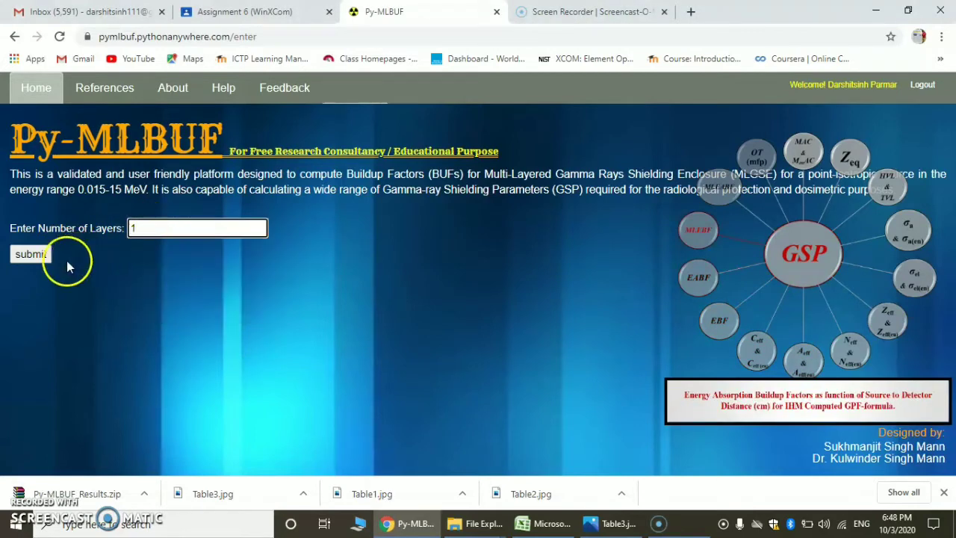
click(36, 258)
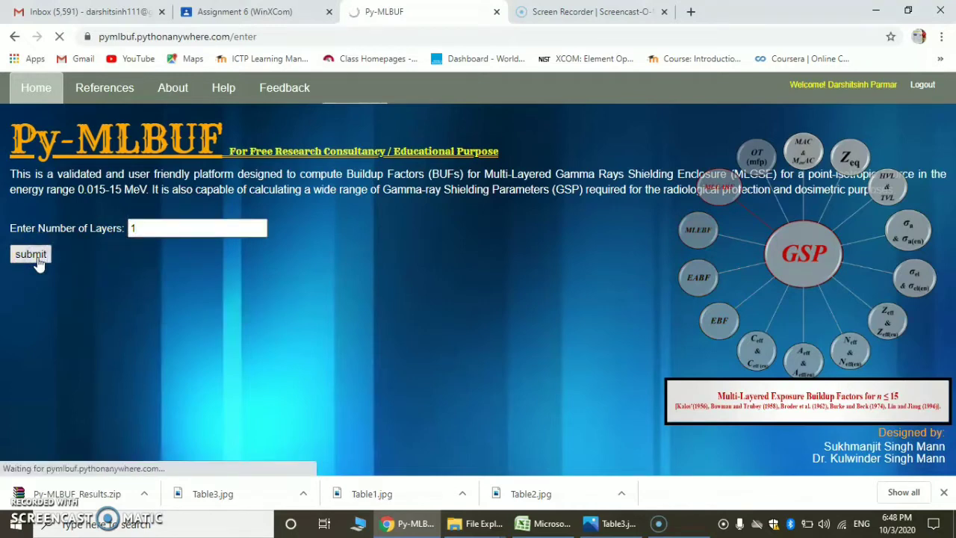
- Choose Elemental Composition as the sample's composition type and submit the choice
click(107, 270)
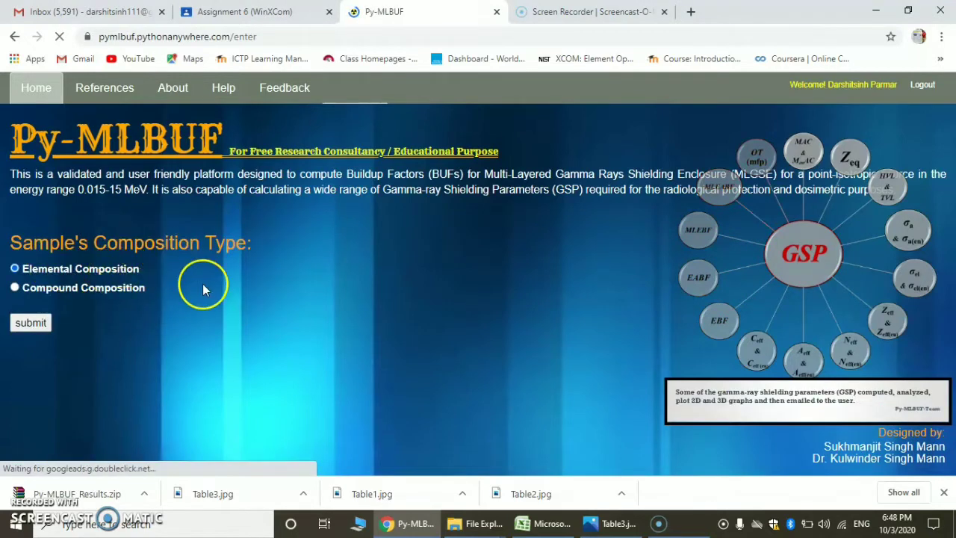
click(115, 277)
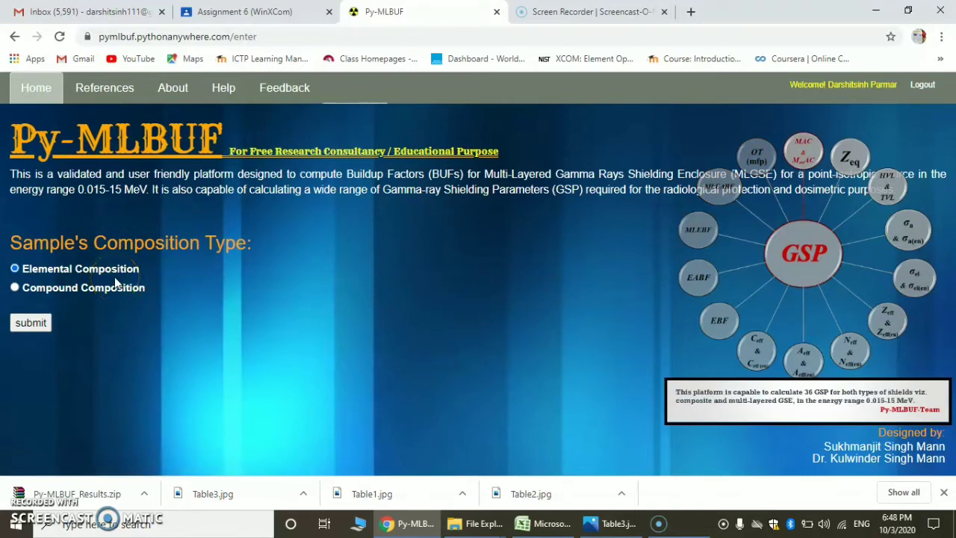
click(97, 278)
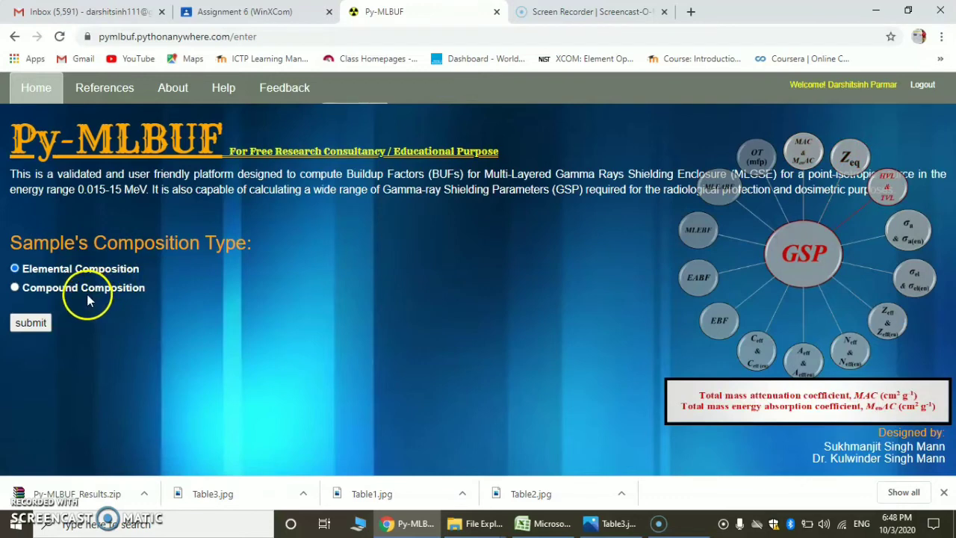
click(29, 323)
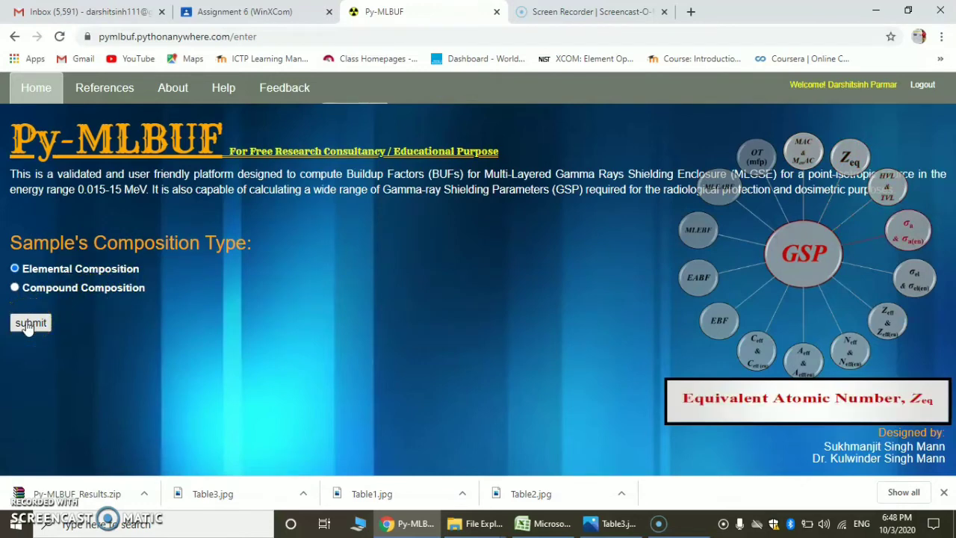
click(29, 325)
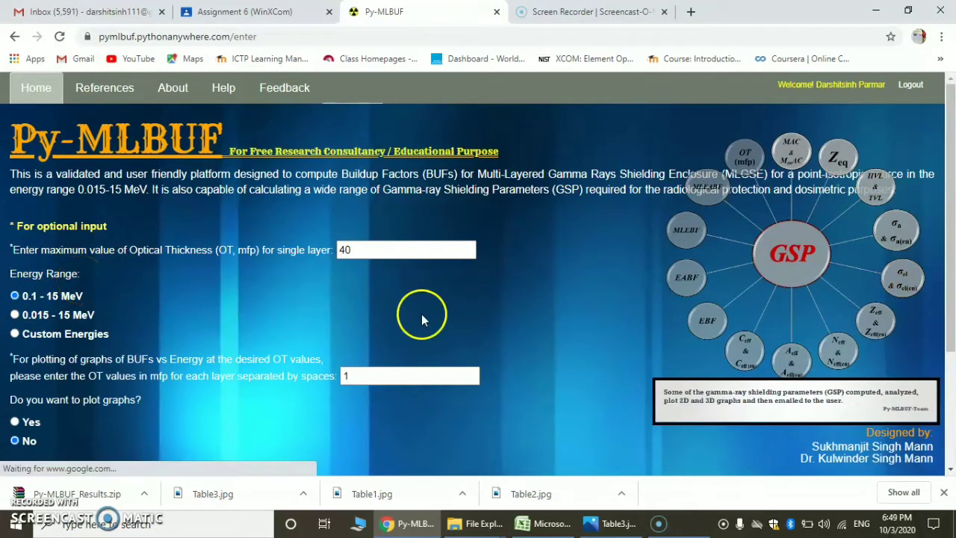
- Choose Yes for plotting graphs in the calculation options
click(950, 469)
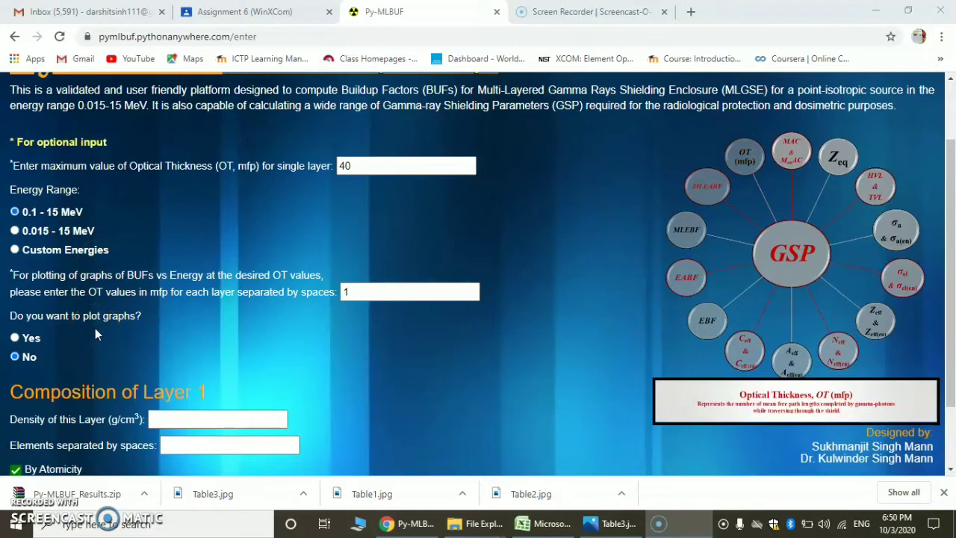
click(21, 339)
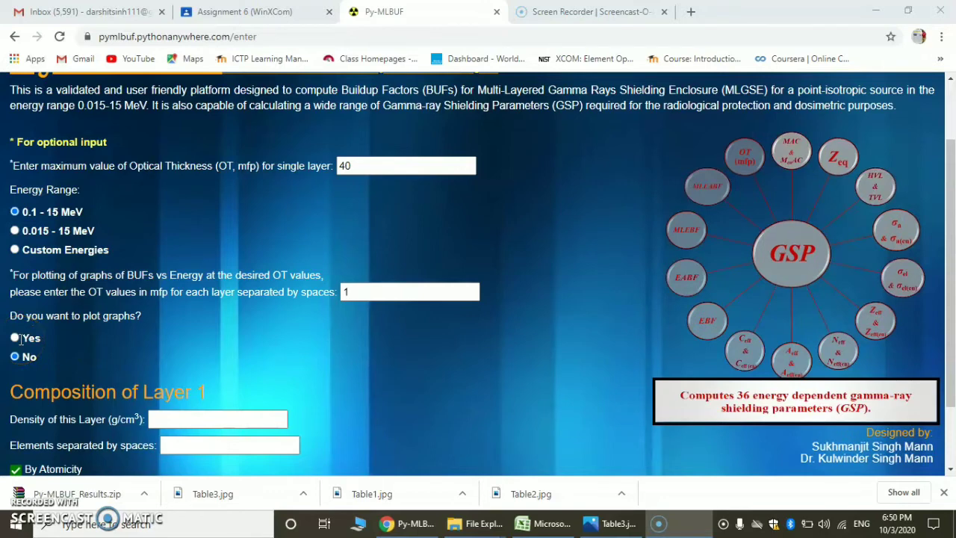
click(12, 339)
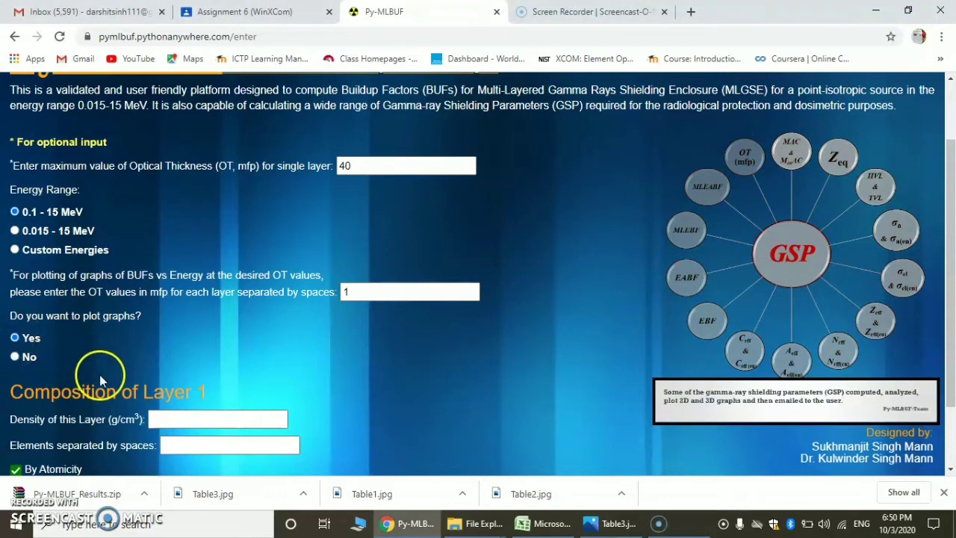
- Set the density of Layer 1 to 2.70 g/cm³ in the composition form
click(951, 467)
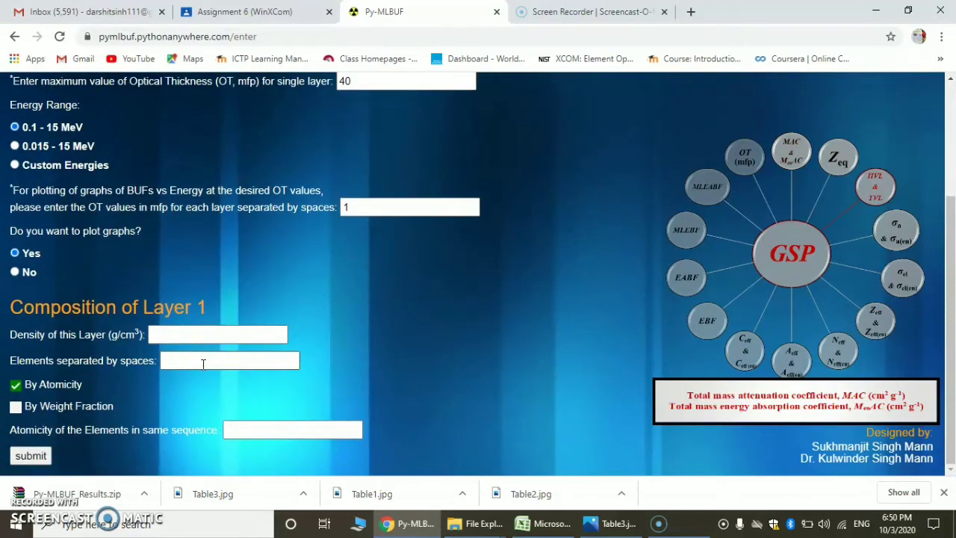
click(181, 330)
click(154, 331)
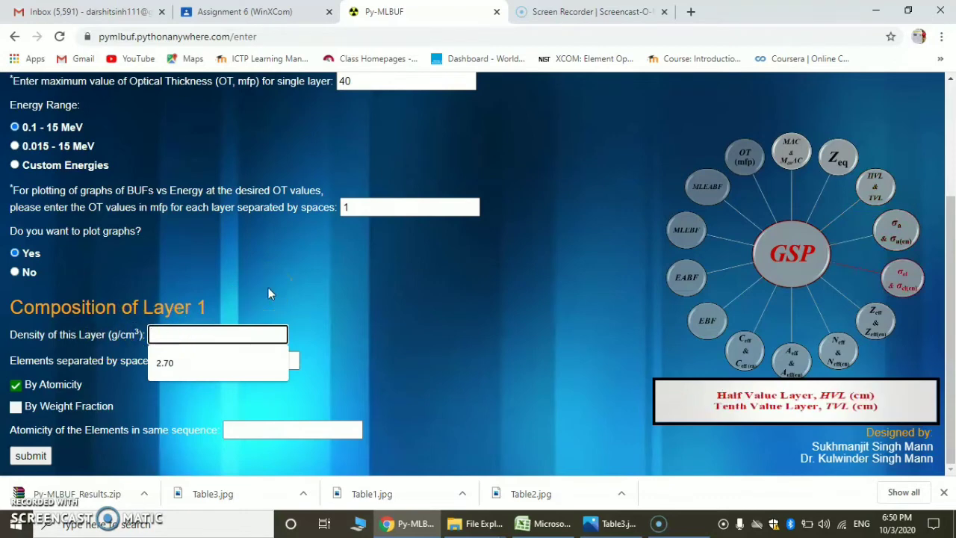
click(213, 338)
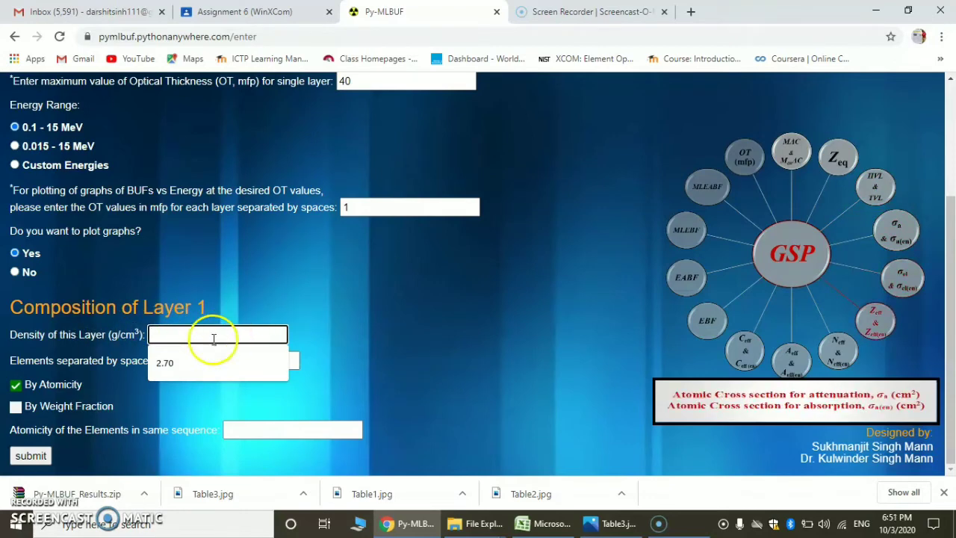
click(185, 365)
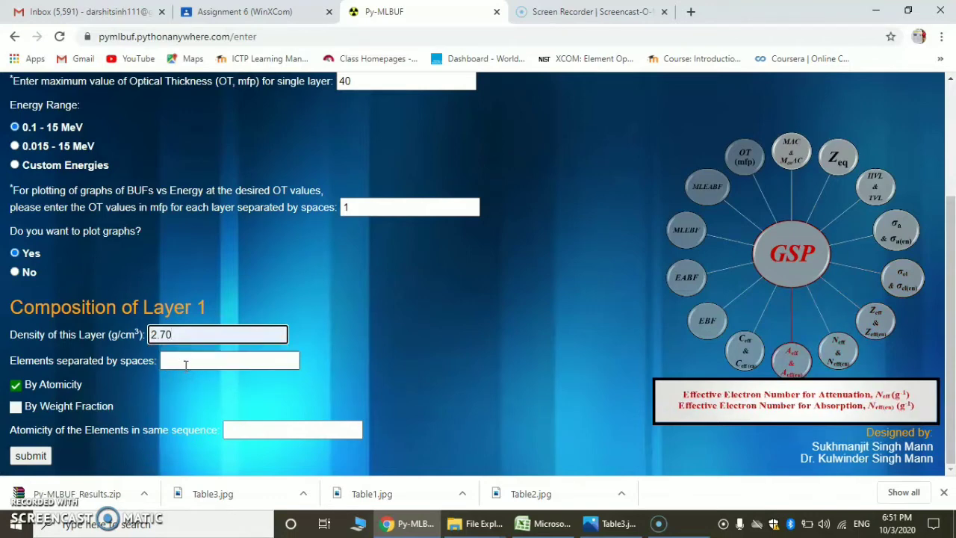
- Enter Al as the element of Layer 1, fill in its atomicity and submit the calculation
click(171, 365)
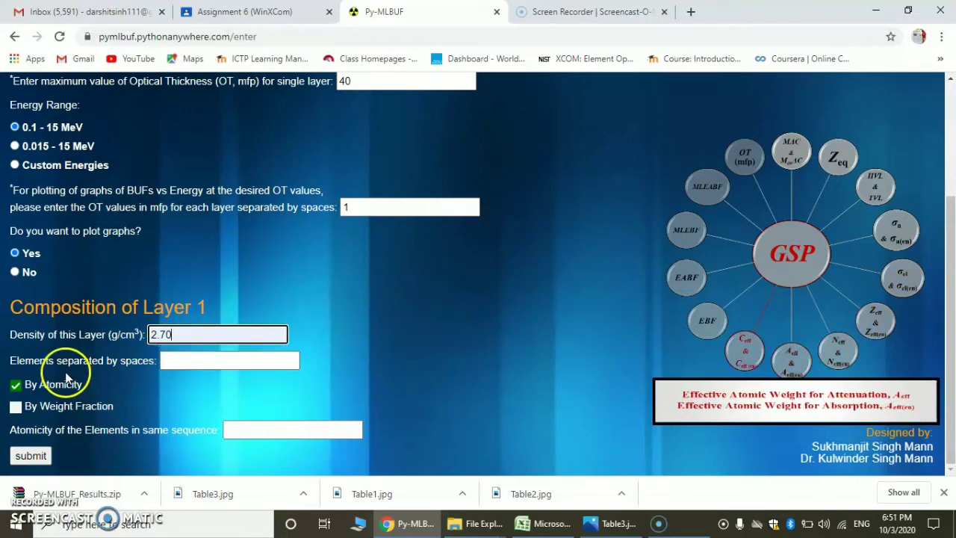
click(172, 364)
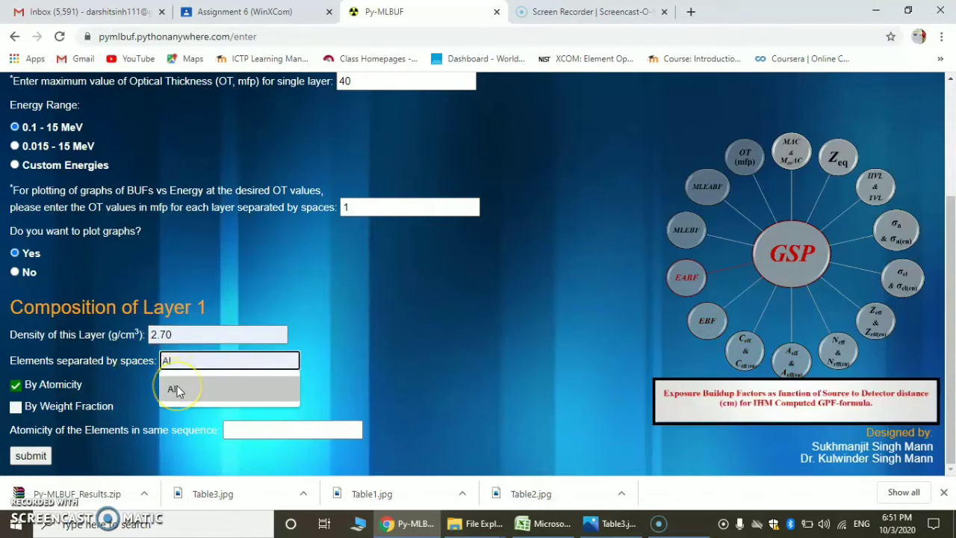
click(177, 385)
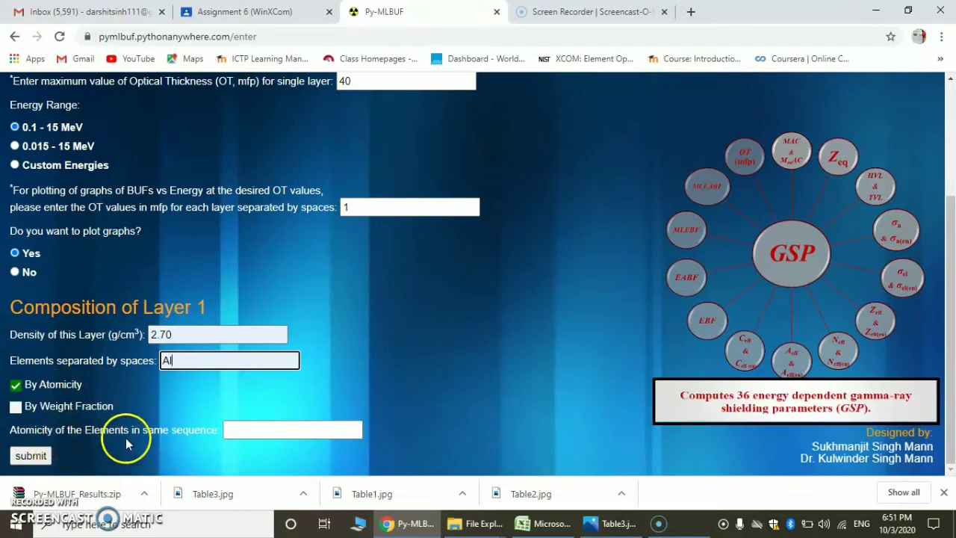
click(252, 430)
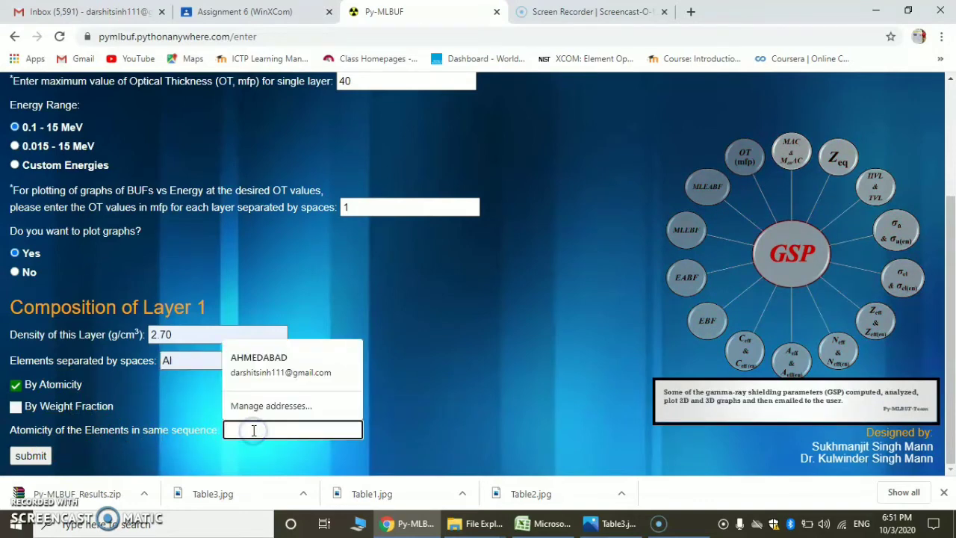
click(30, 456)
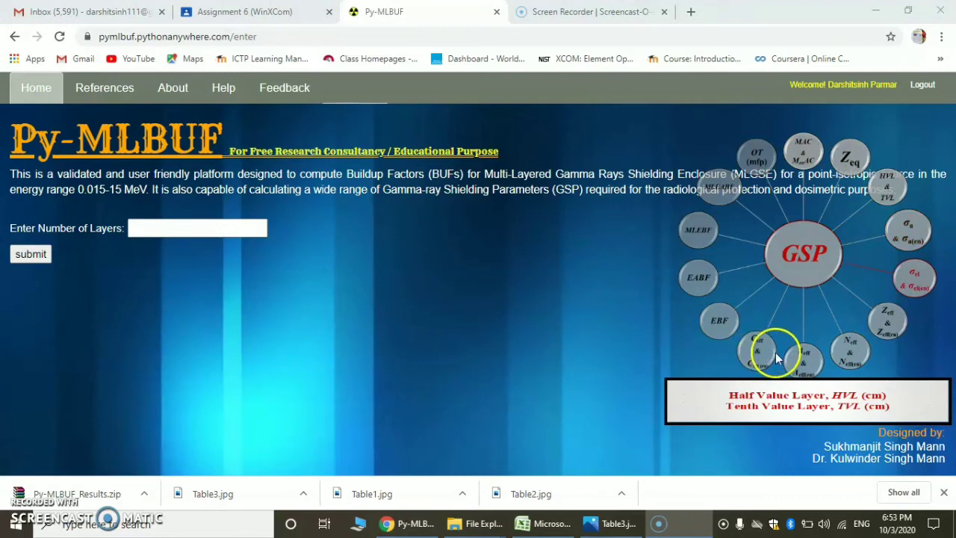
click(719, 314)
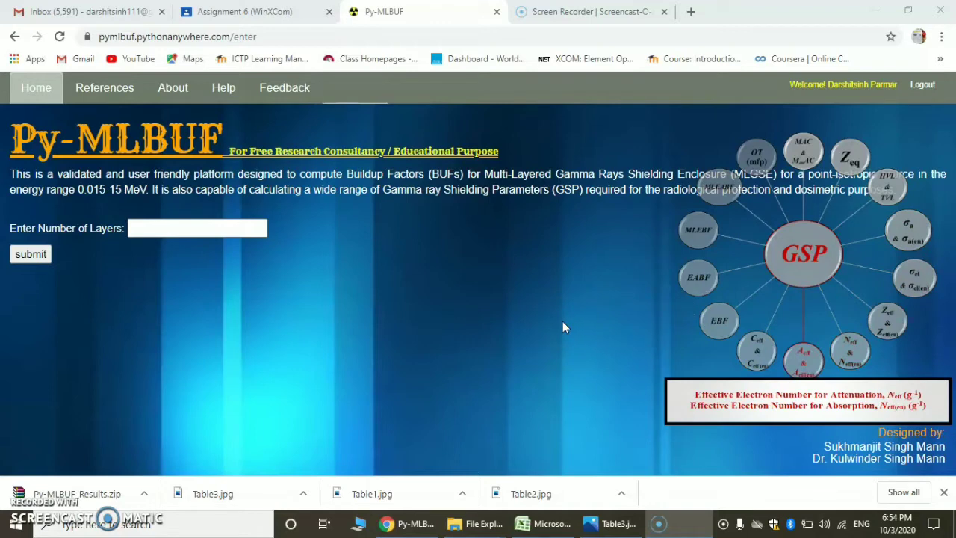
click(380, 224)
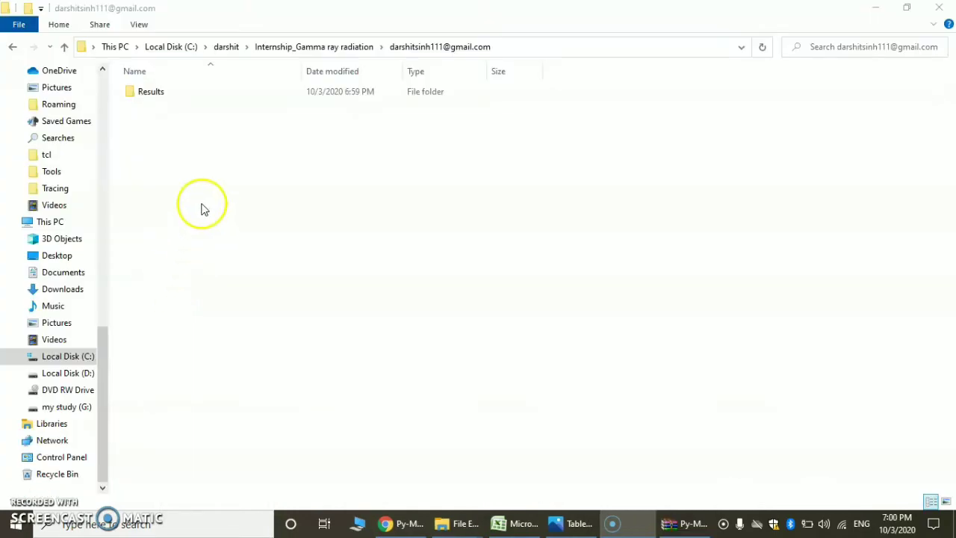
- Open the Results folder in File Explorer and display its contents as extra large icons
click(161, 100)
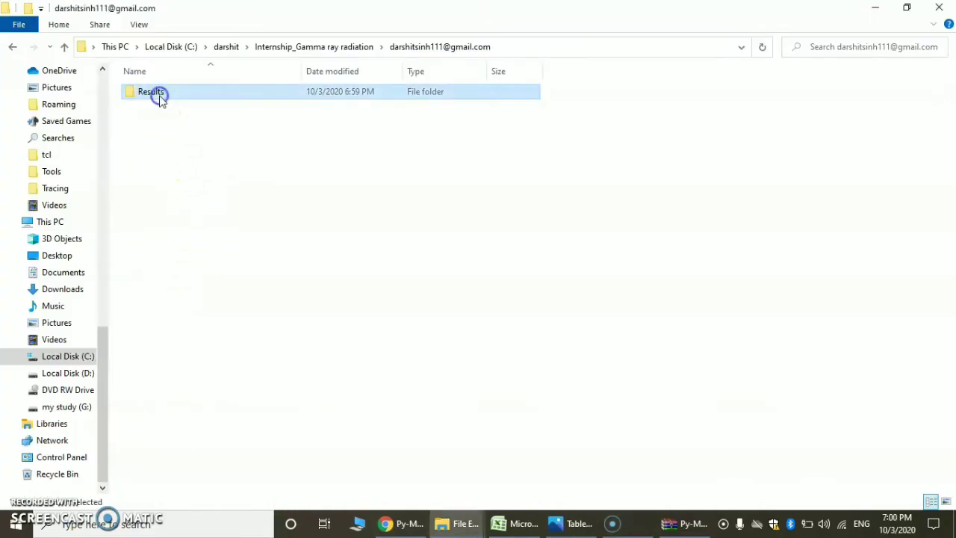
double_click(161, 103)
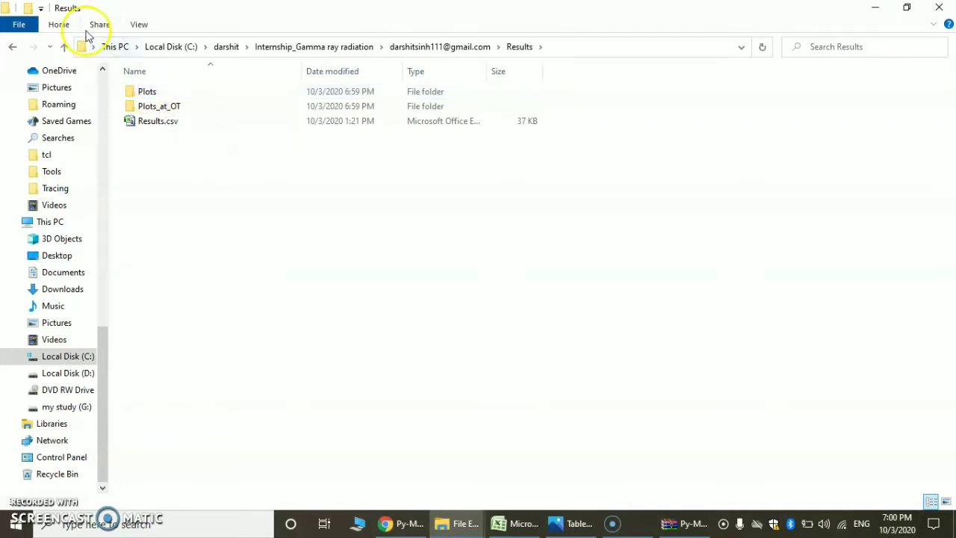
click(135, 25)
click(147, 43)
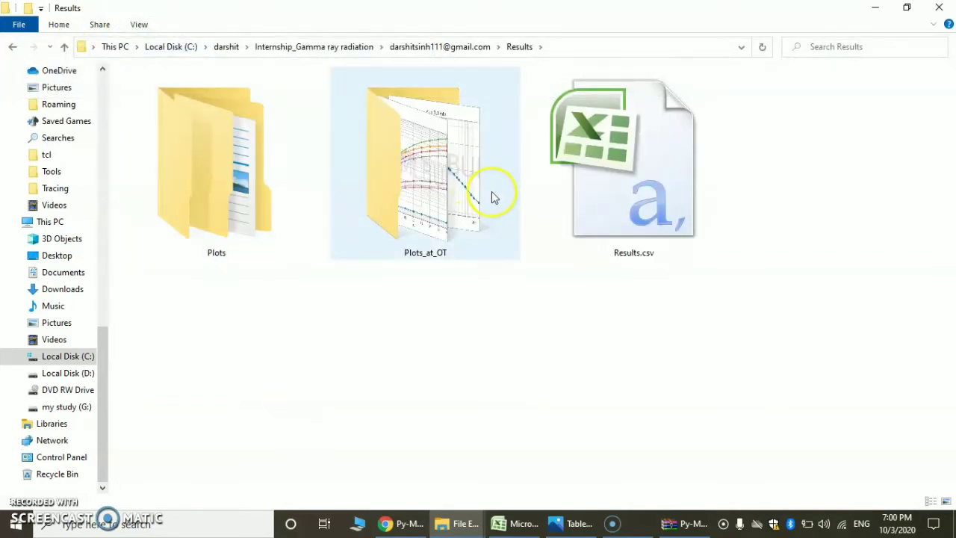
- Open Results.csv in Excel and examine the abbreviations list and the layer's energy-dependent parameter table
double_click(613, 200)
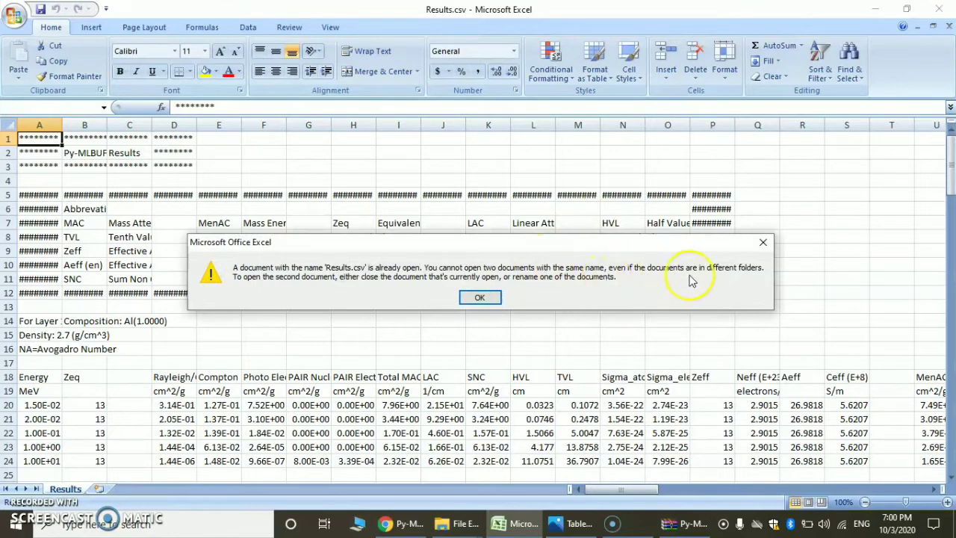
click(760, 242)
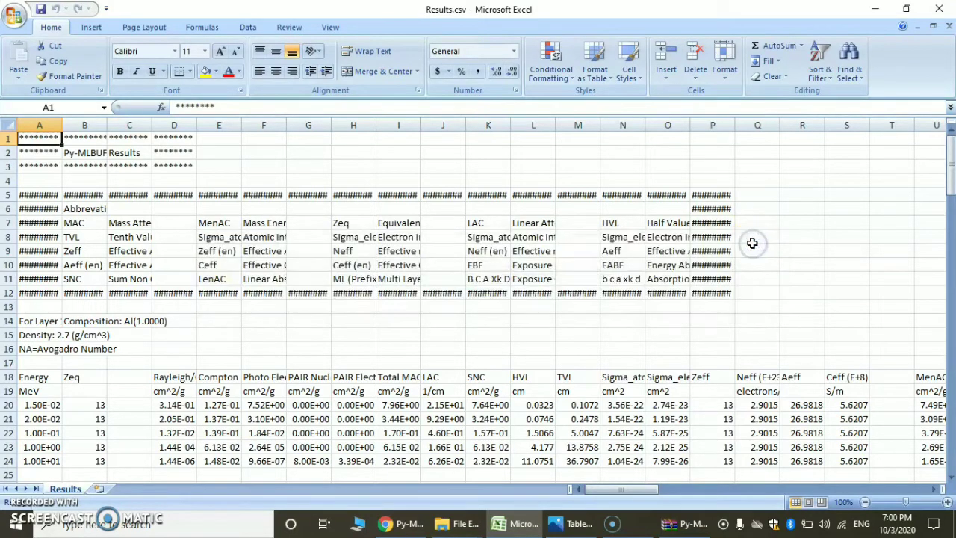
click(950, 473)
click(949, 472)
click(950, 473)
click(949, 475)
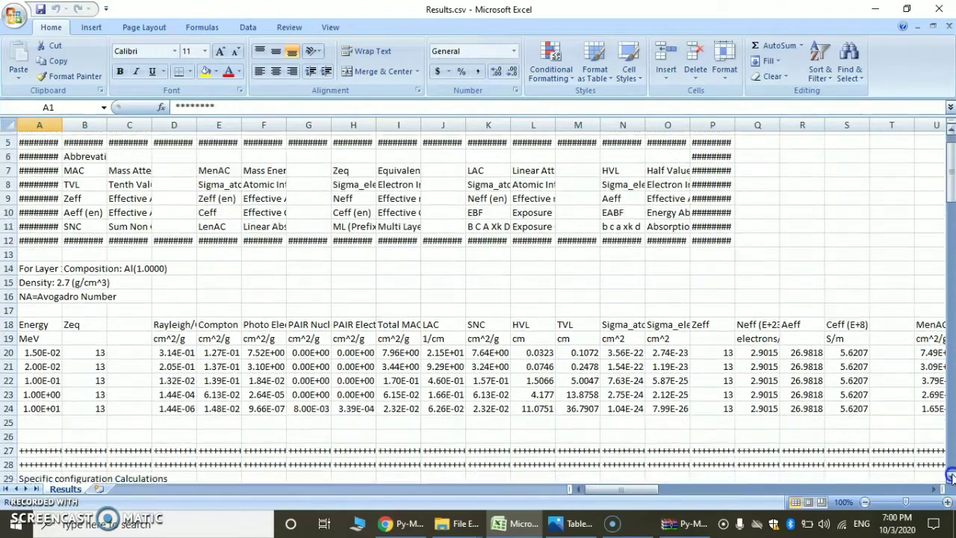
click(949, 475)
click(950, 474)
click(950, 475)
click(949, 475)
click(949, 474)
click(950, 475)
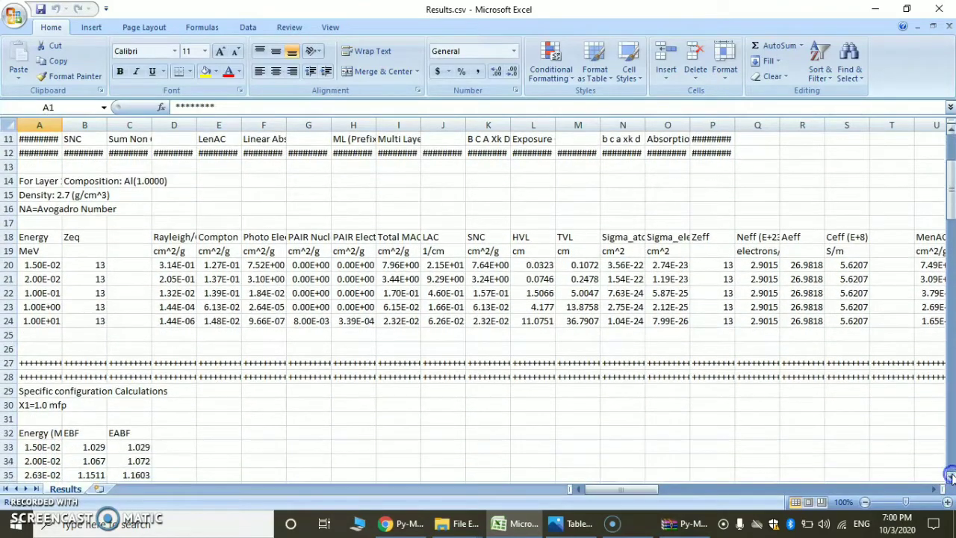
click(950, 474)
click(950, 474)
click(950, 475)
click(950, 475)
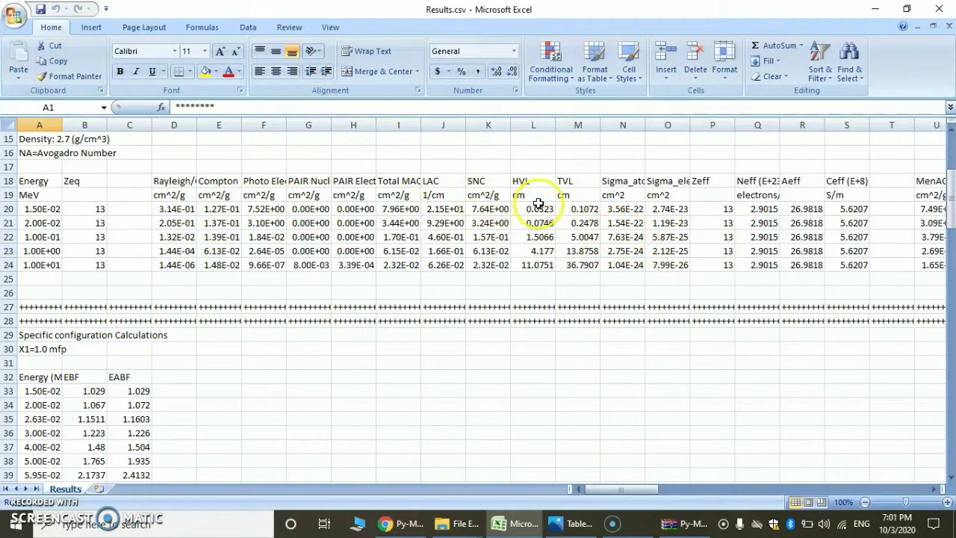
- Examine the remaining columns of the parameter table across to the EBF values, and return to the first column
click(935, 489)
click(936, 490)
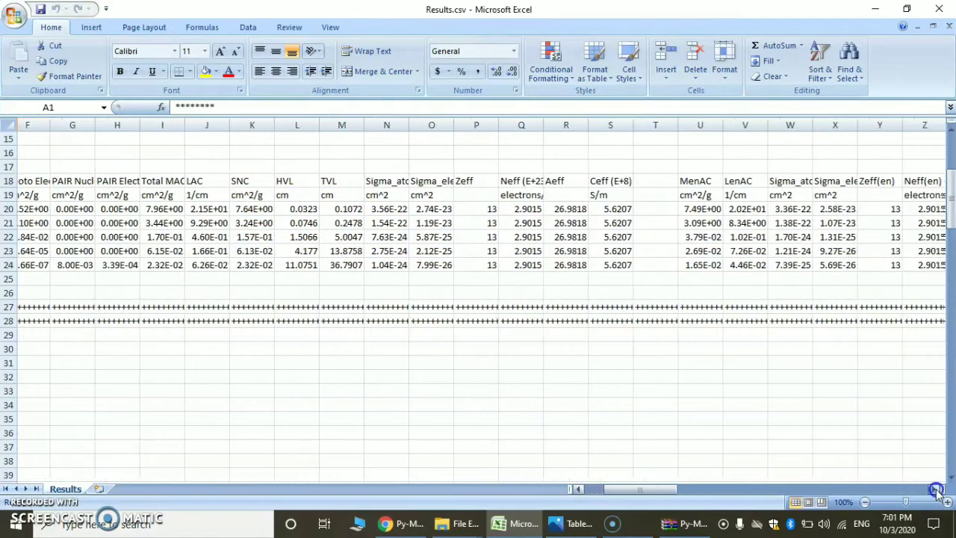
click(936, 490)
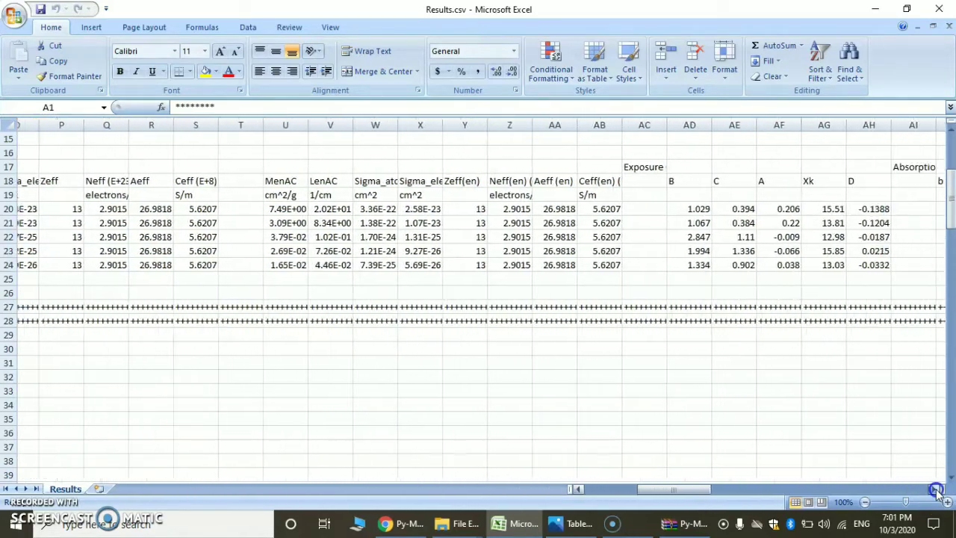
click(936, 490)
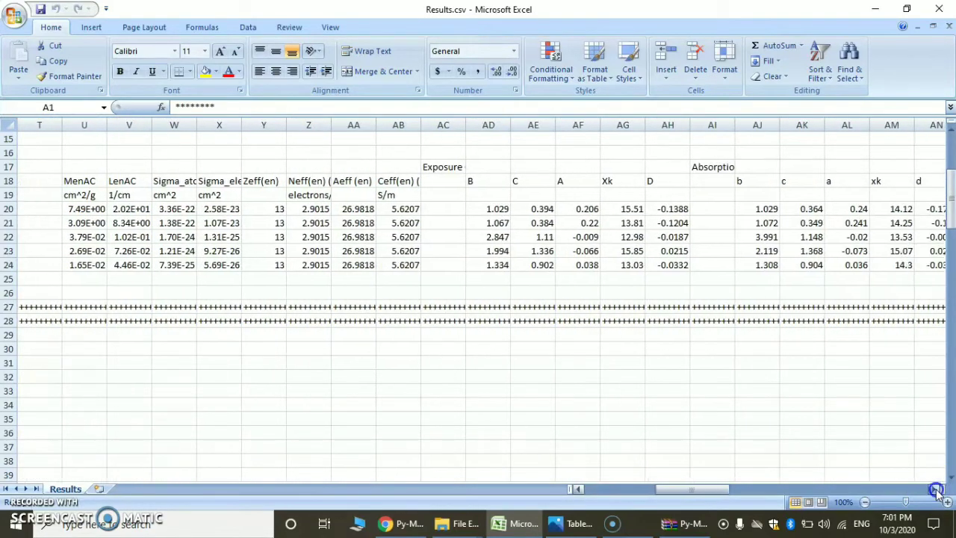
click(937, 489)
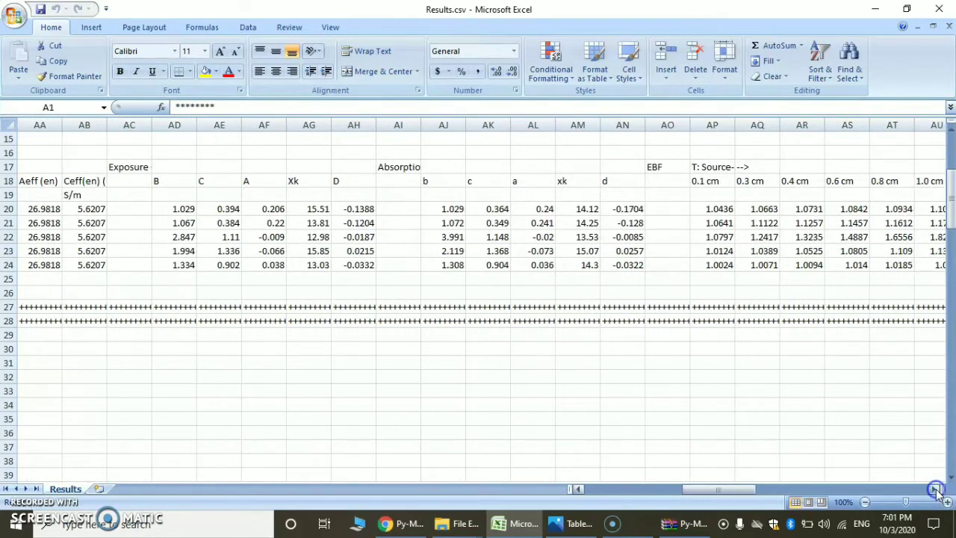
click(936, 490)
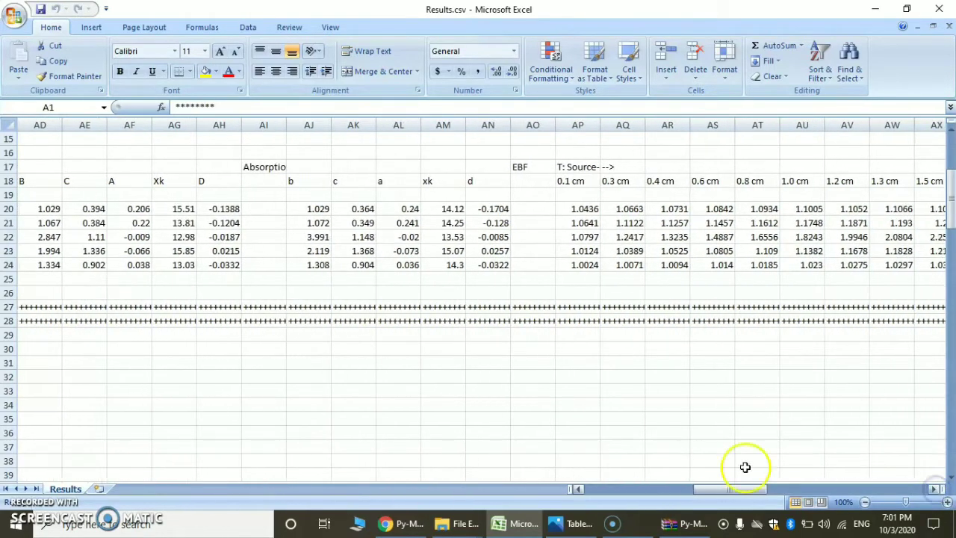
click(646, 490)
click(636, 489)
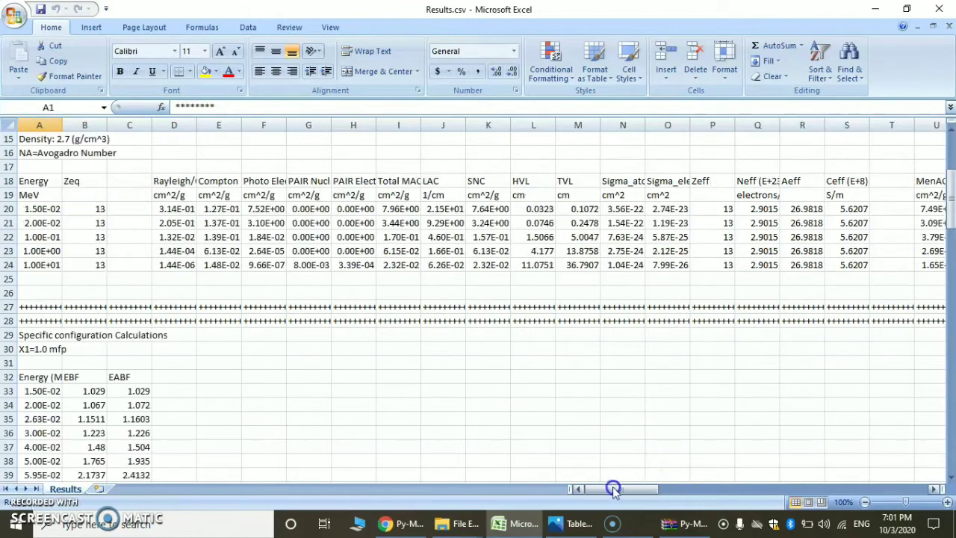
- Examine the specific configuration, EBF, EABF and K parameter (Exposure) tables through the end of the results sheet
click(948, 476)
click(949, 480)
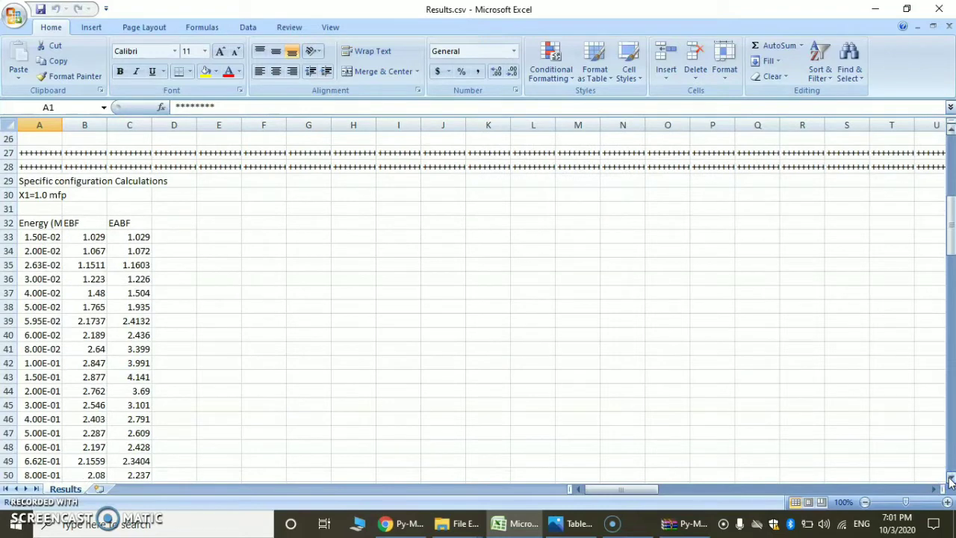
click(948, 480)
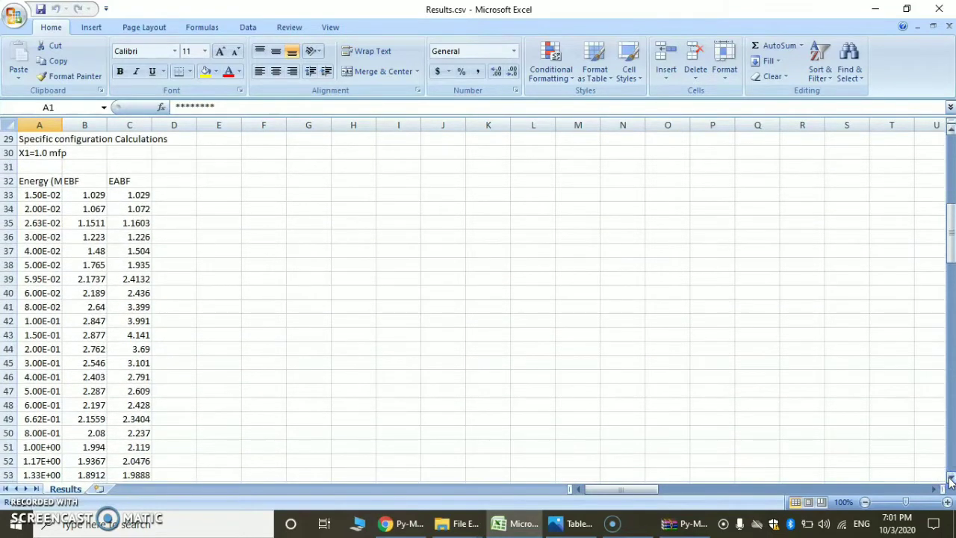
click(949, 480)
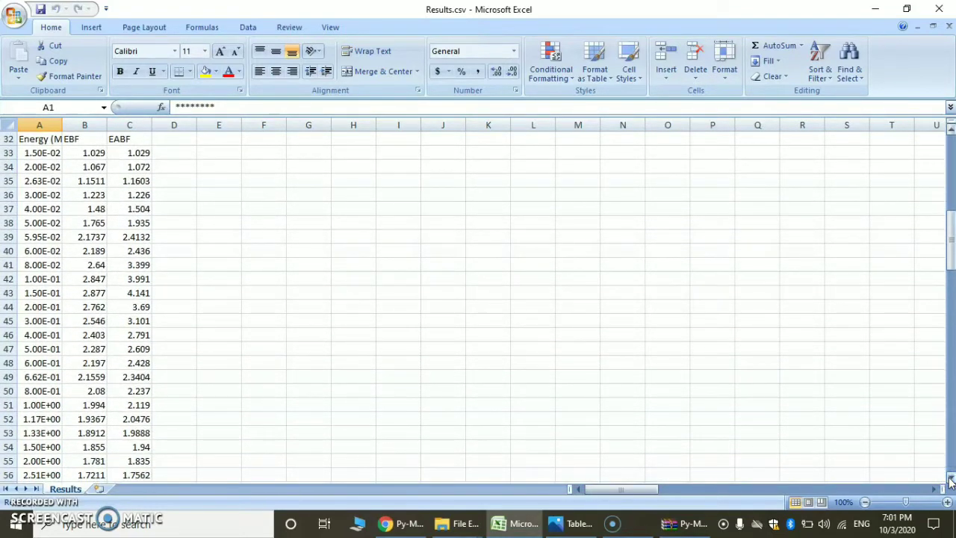
click(949, 480)
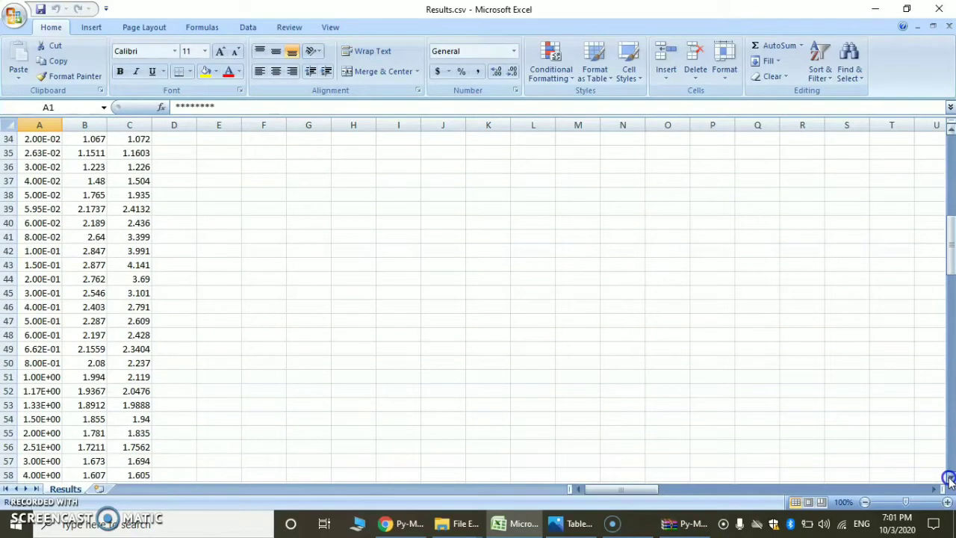
click(949, 480)
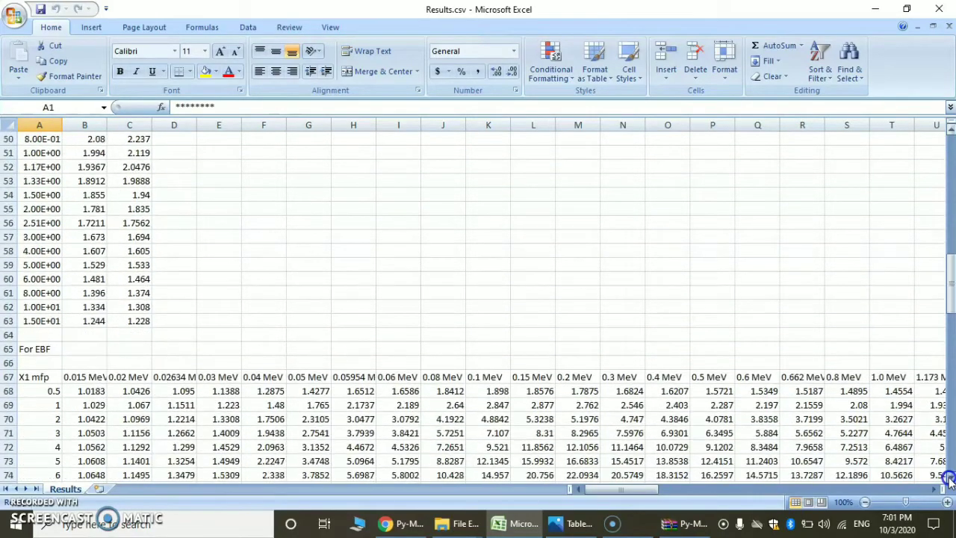
click(949, 480)
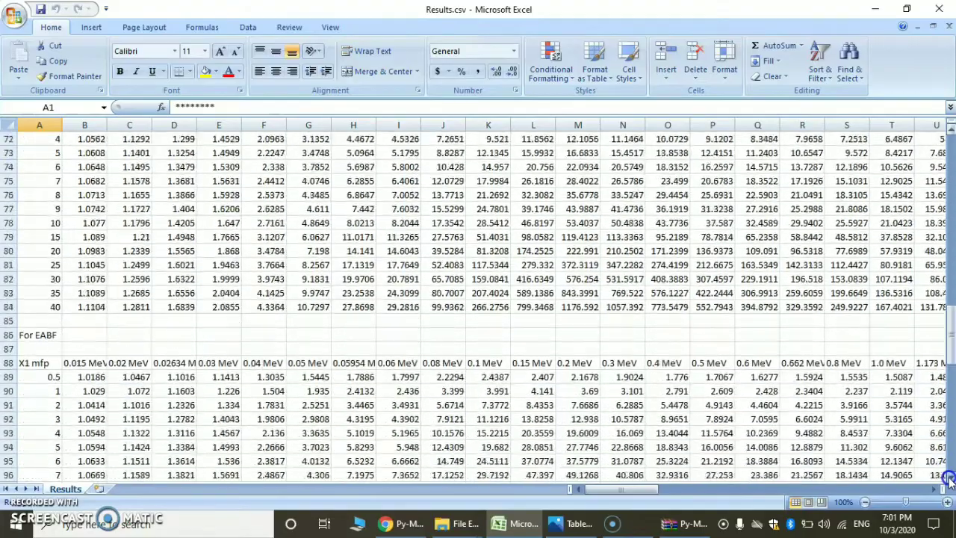
click(949, 480)
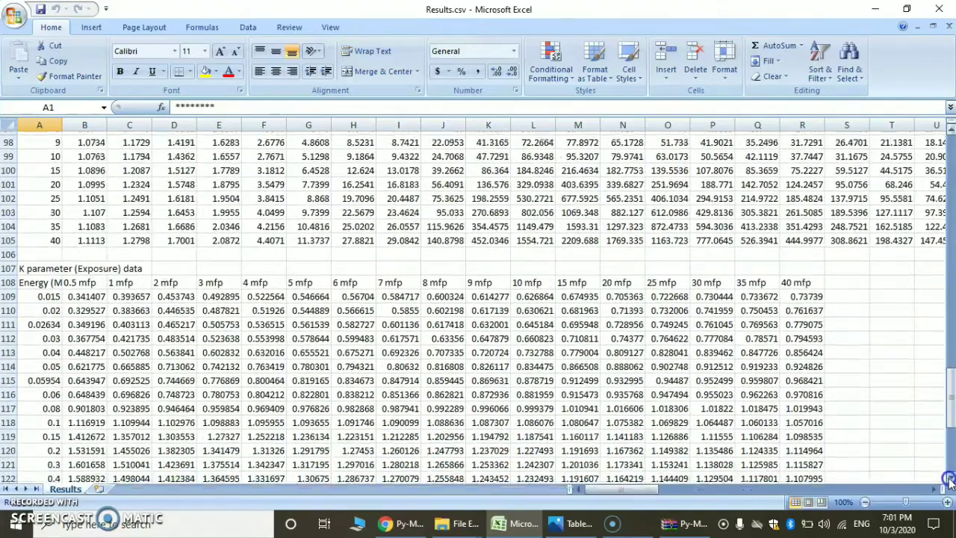
click(949, 480)
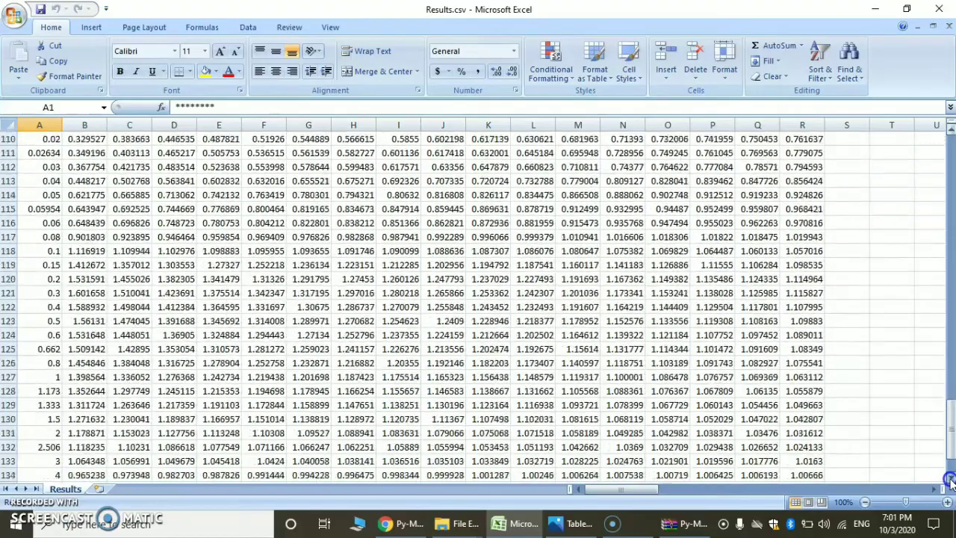
click(949, 480)
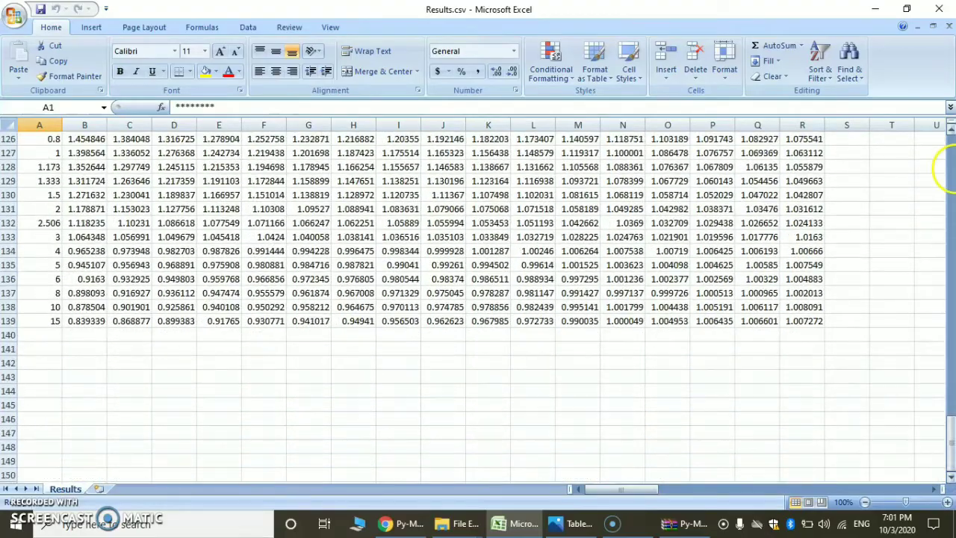
click(950, 166)
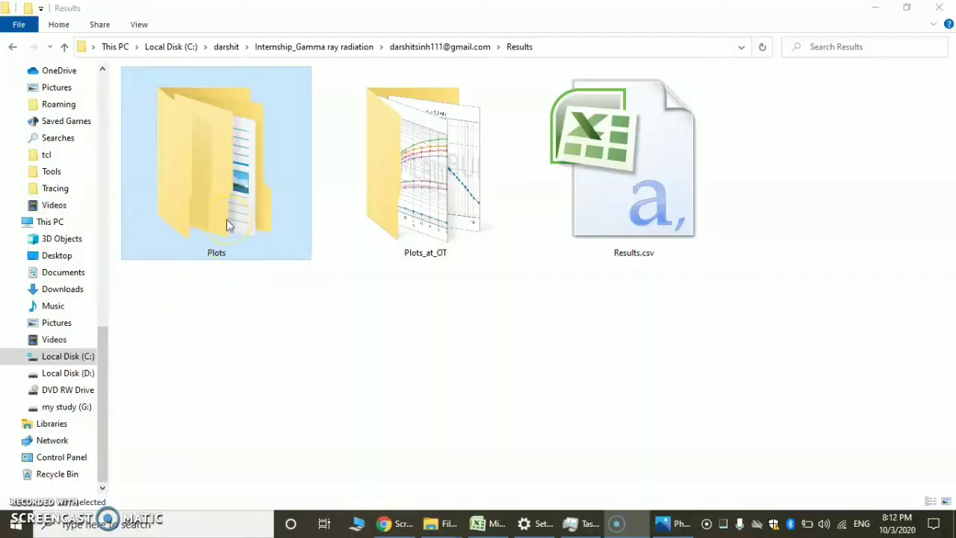
- Open the Plots folder, check its two subfolders, and open the Layer_1 folder
double_click(228, 226)
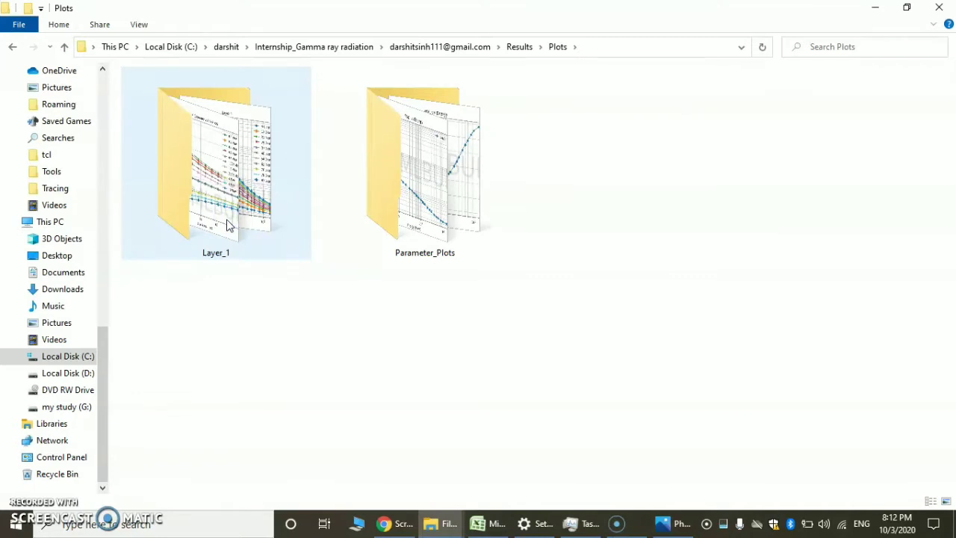
mouse_move(227, 225)
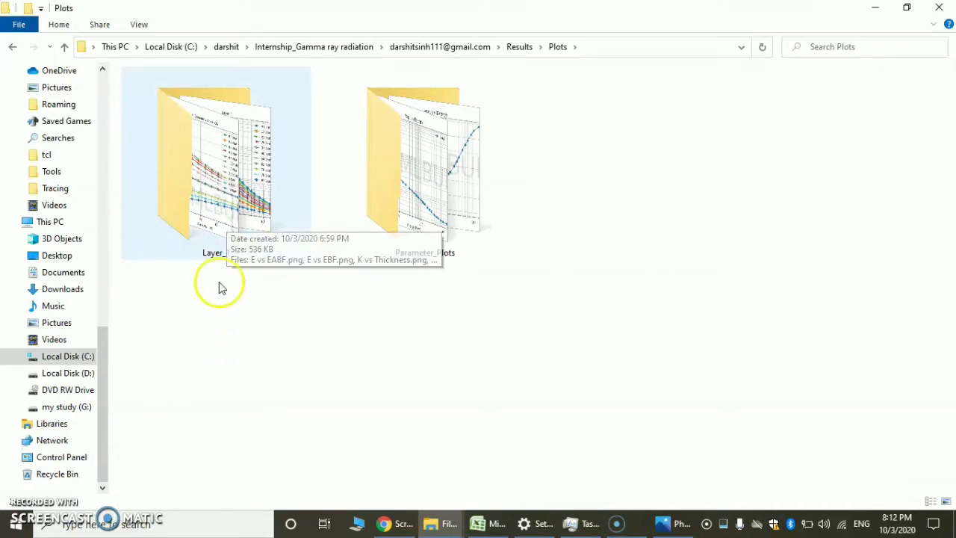
mouse_move(357, 248)
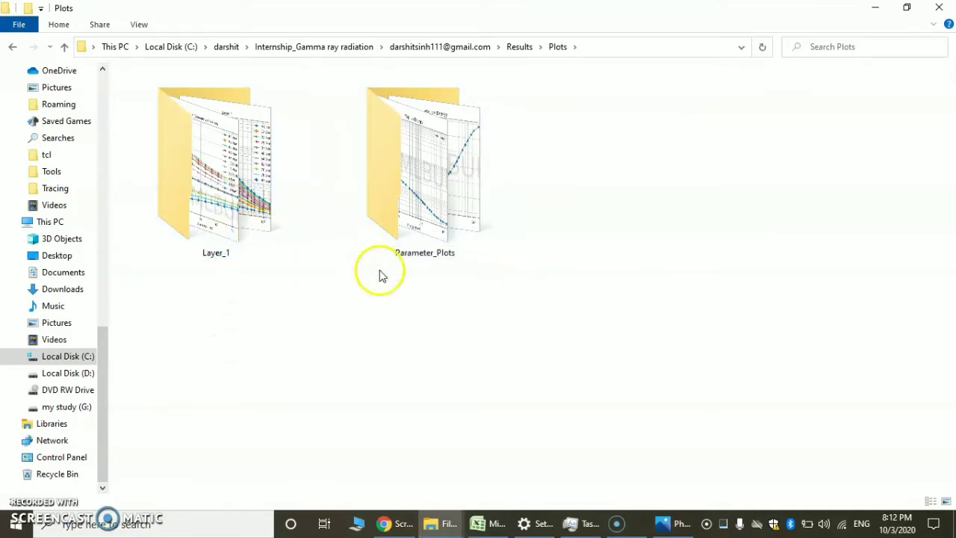
mouse_move(437, 256)
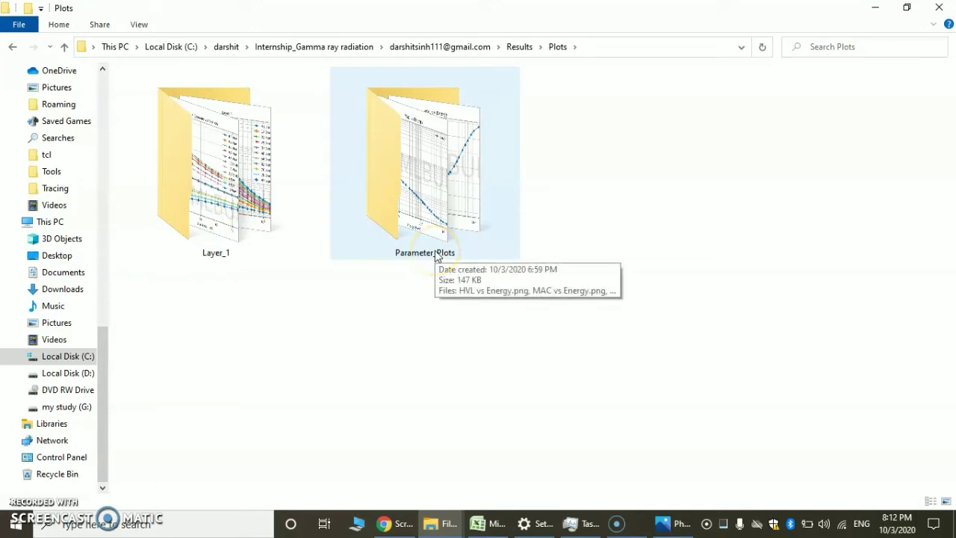
double_click(243, 203)
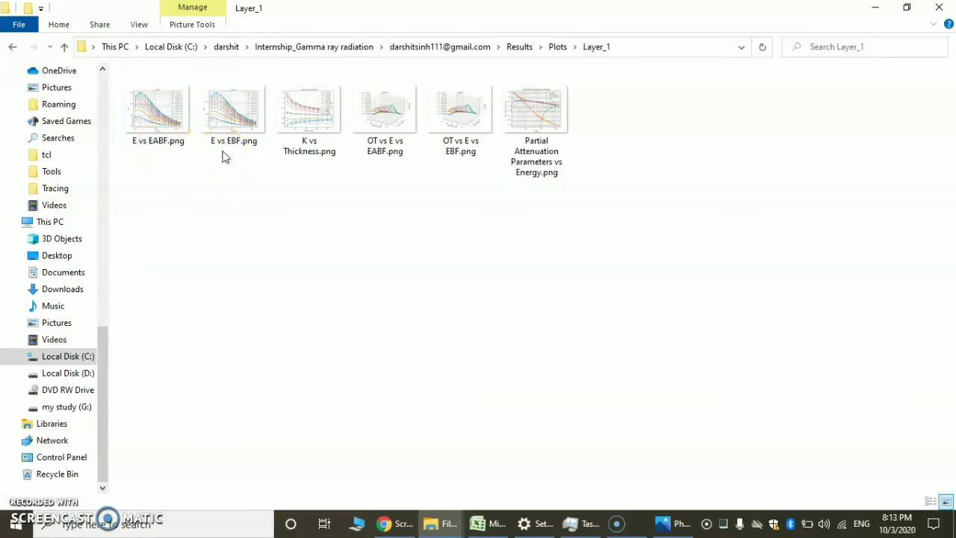
- View the Layer_1 plots in Photos, from E vs EABF through E vs EBF and K vs Thickness to the 3D OT vs E graphs
click(154, 133)
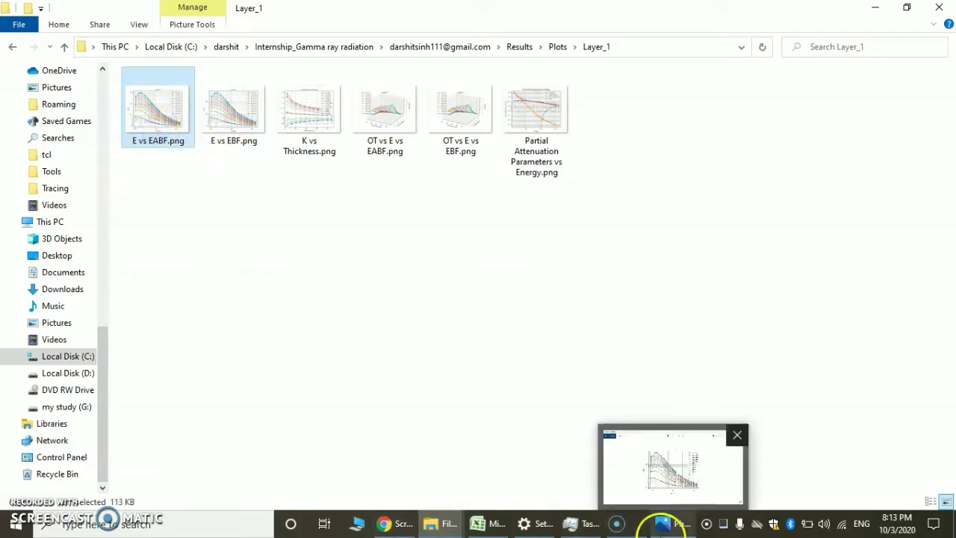
click(661, 526)
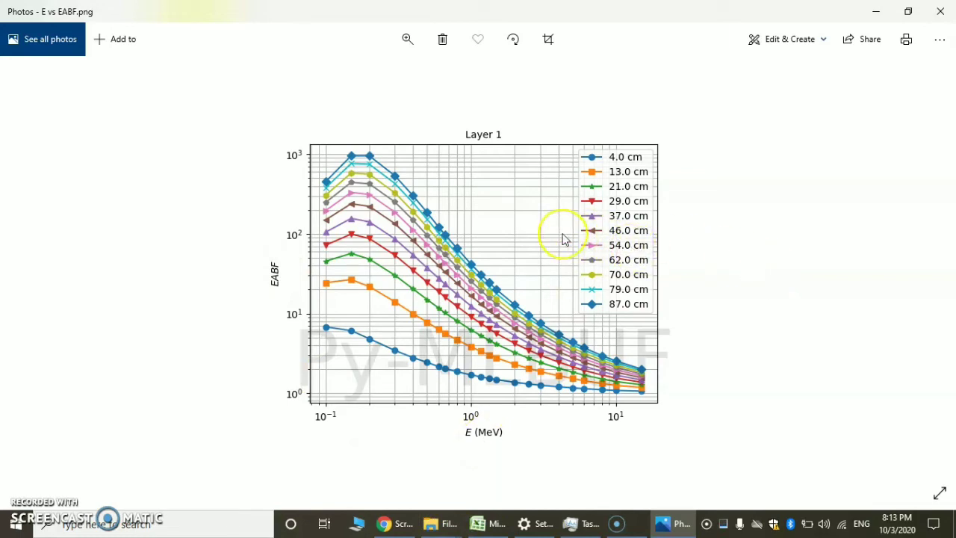
key(Right)
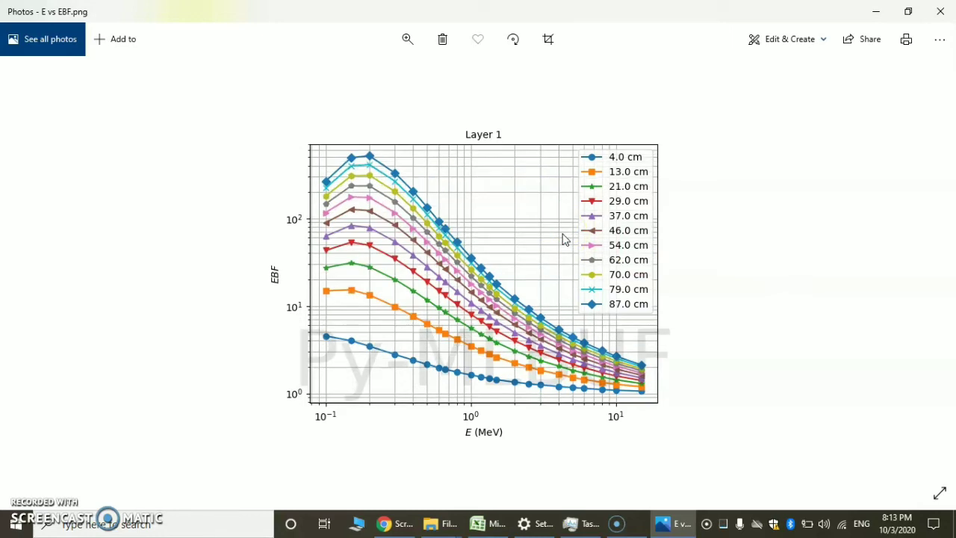
key(Right)
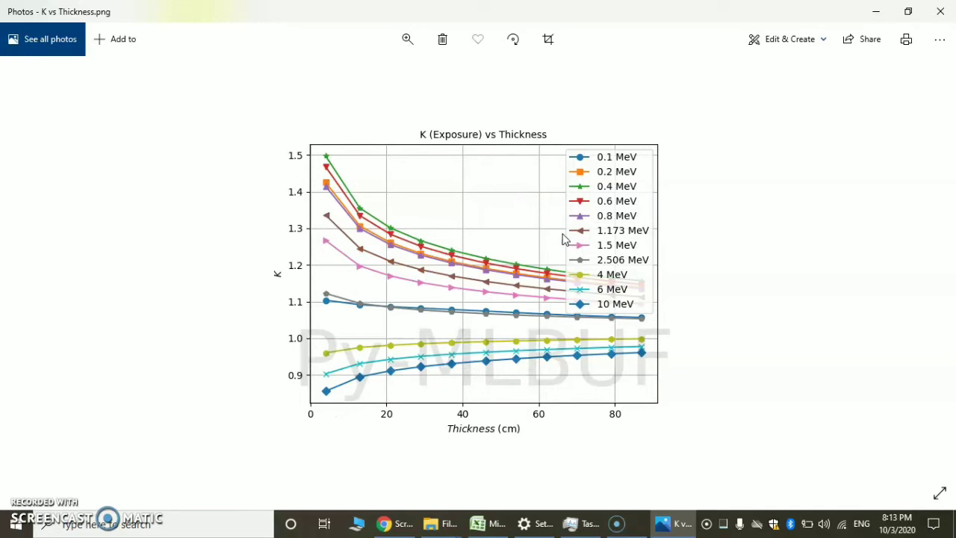
key(Right)
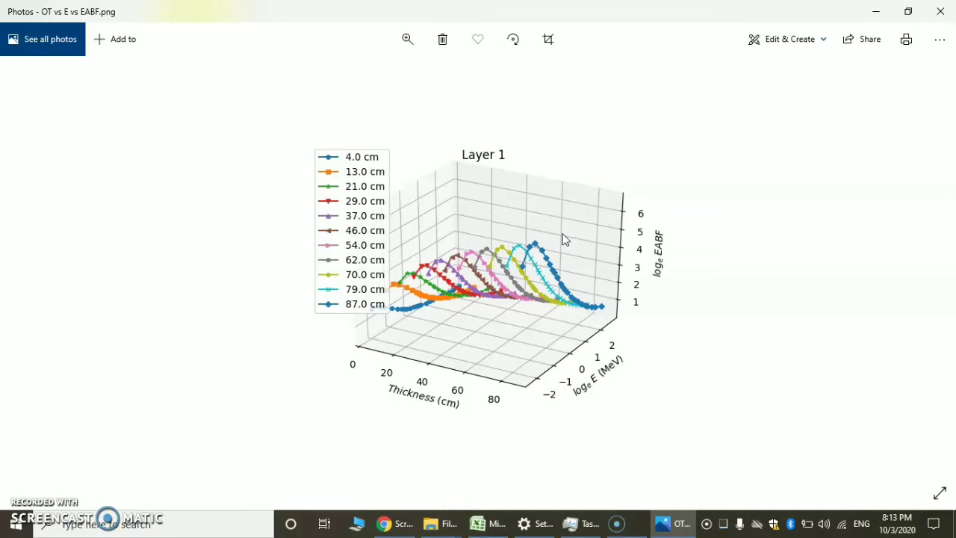
key(Right)
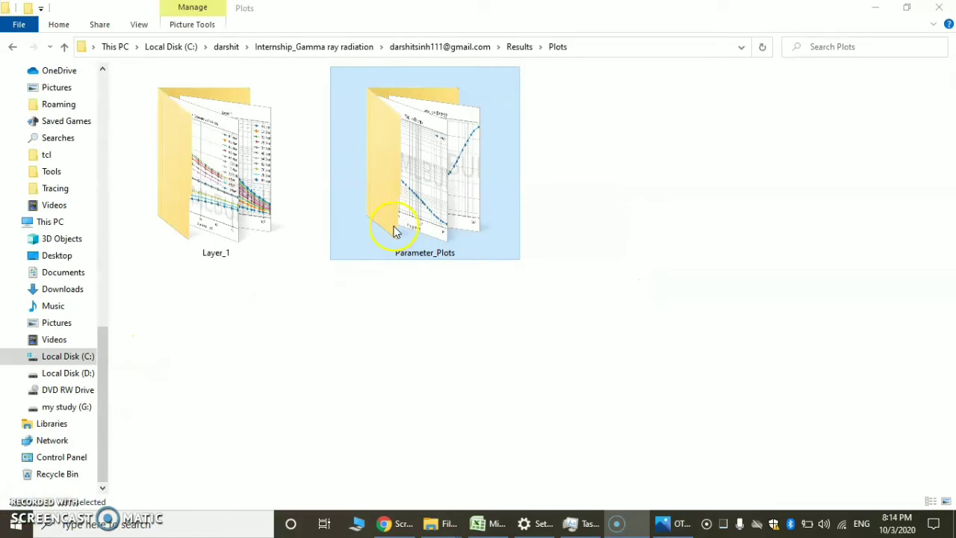
- Open the Parameter_Plots folder, view the graphs from MAC vs Energy through Zeq vs Energy, and return to the Py-MLBUF home page in Chrome
double_click(394, 229)
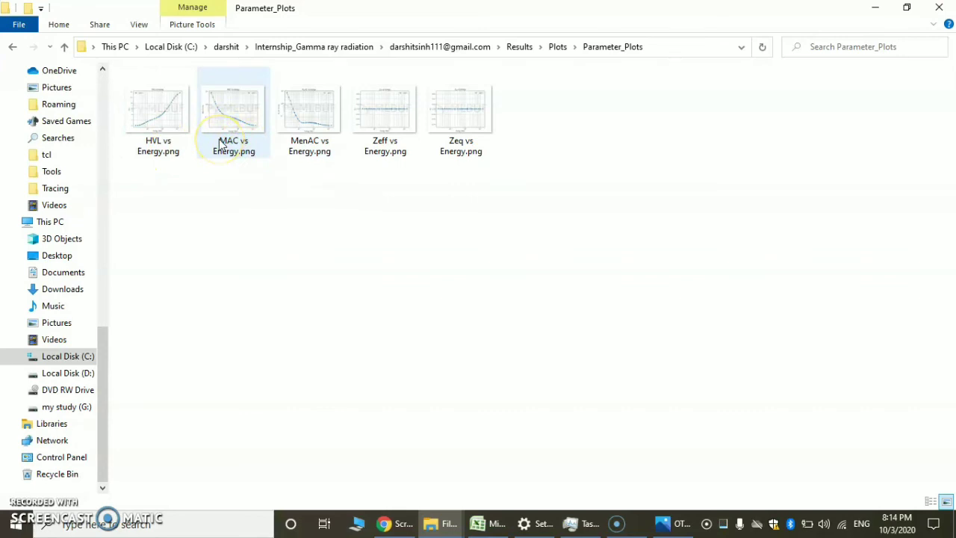
click(151, 145)
click(230, 145)
double_click(231, 144)
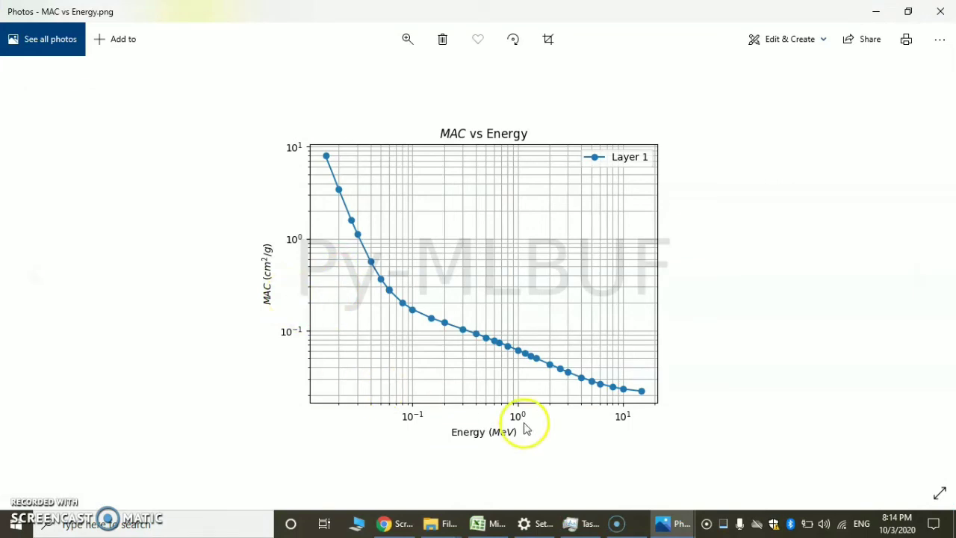
key(Right)
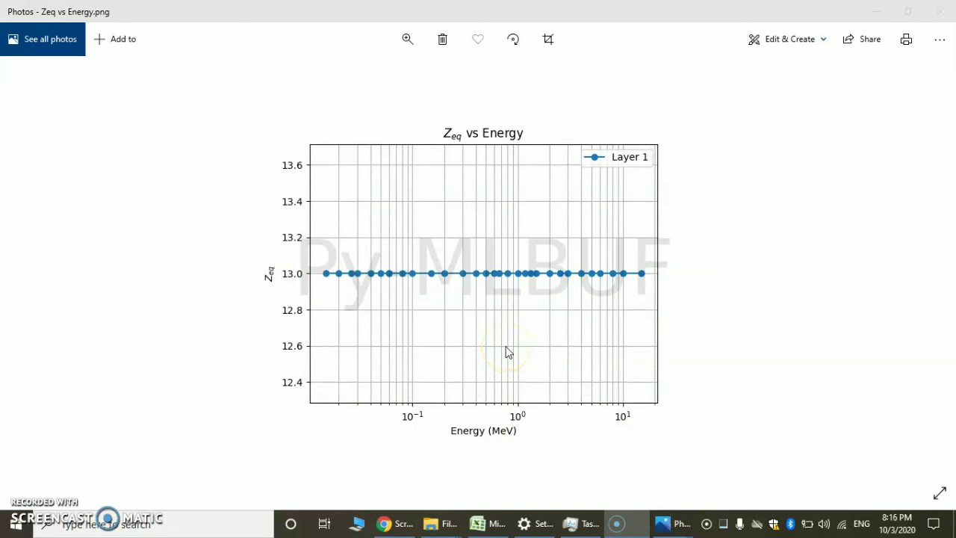
key(alt+Tab)
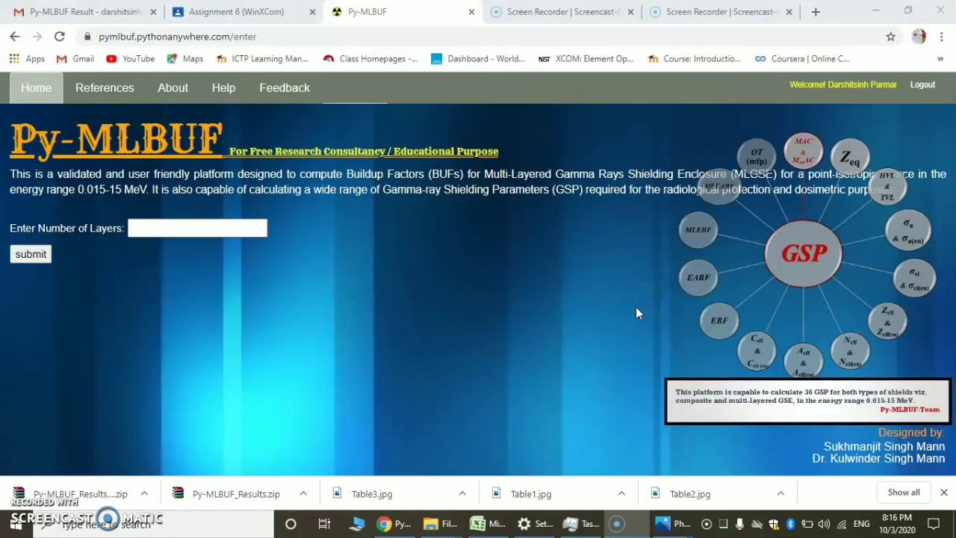